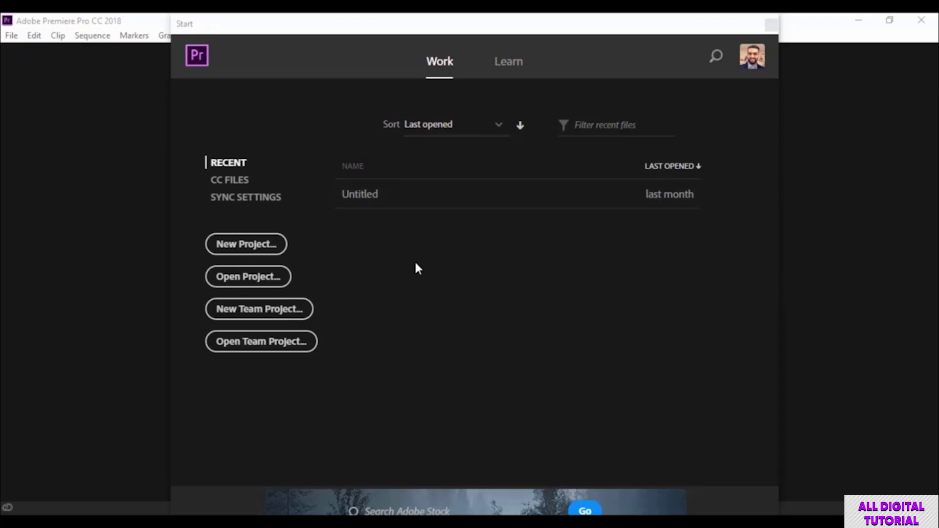
# Step: Start a new project named 'first video'
pyautogui.click(259, 244)
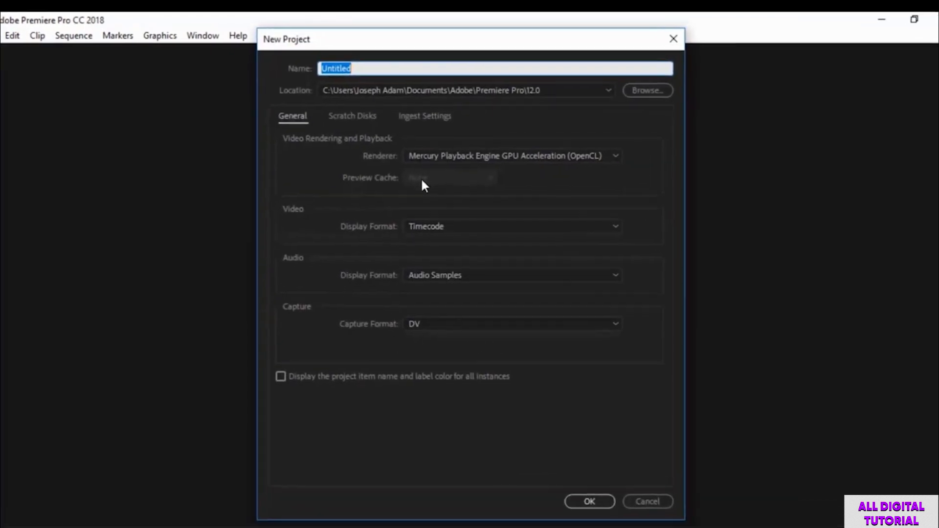
pyautogui.click(367, 81)
pyautogui.doubleClick(367, 80)
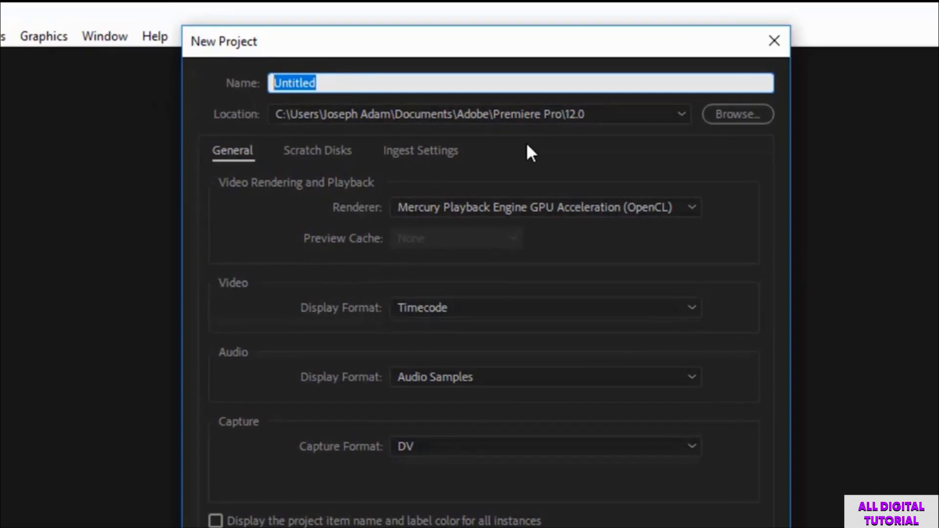
pyautogui.write('first v')
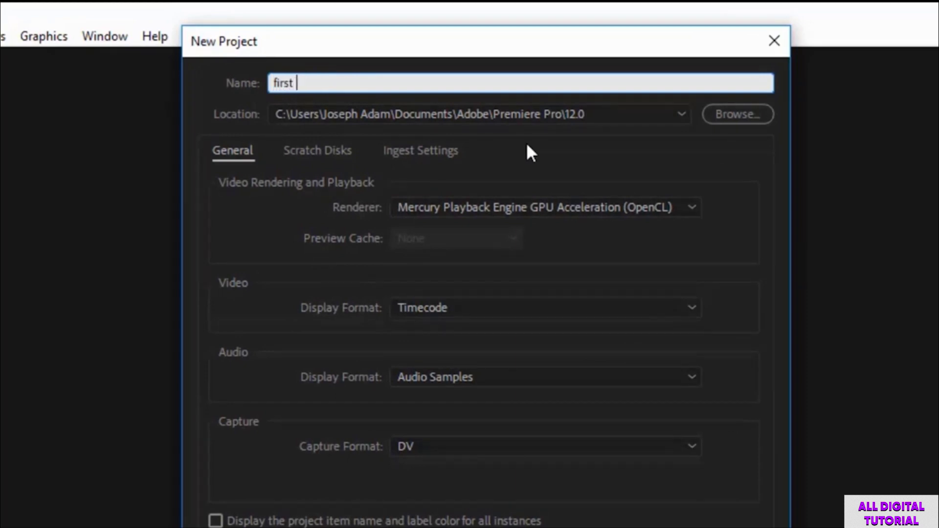
pyautogui.write('ideo')
# Step: Browse for the project location and bring the Desktop folders into view
pyautogui.click(743, 114)
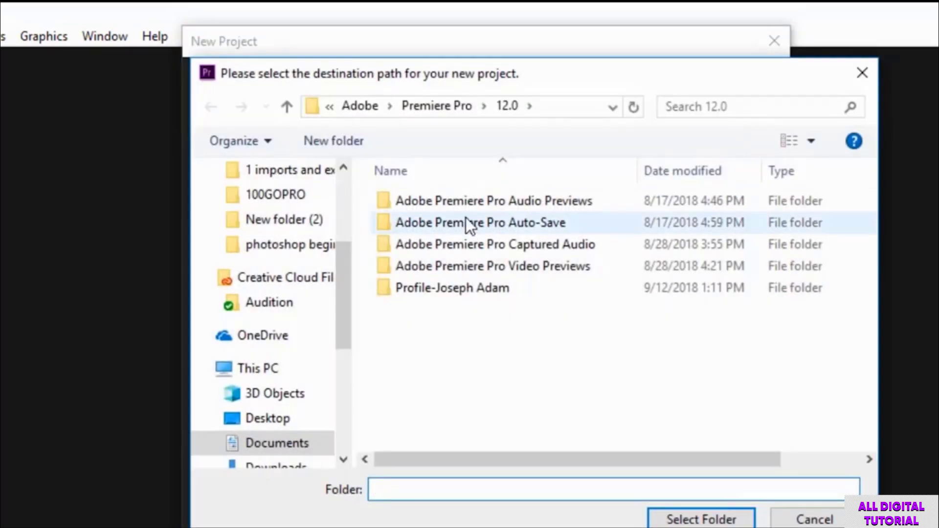
pyautogui.scroll(2, 280, 268)
pyautogui.scroll(2, 280, 264)
# Step: Create an 'Adobe premiere' folder on the Desktop and select it as the project location
pyautogui.click(276, 212)
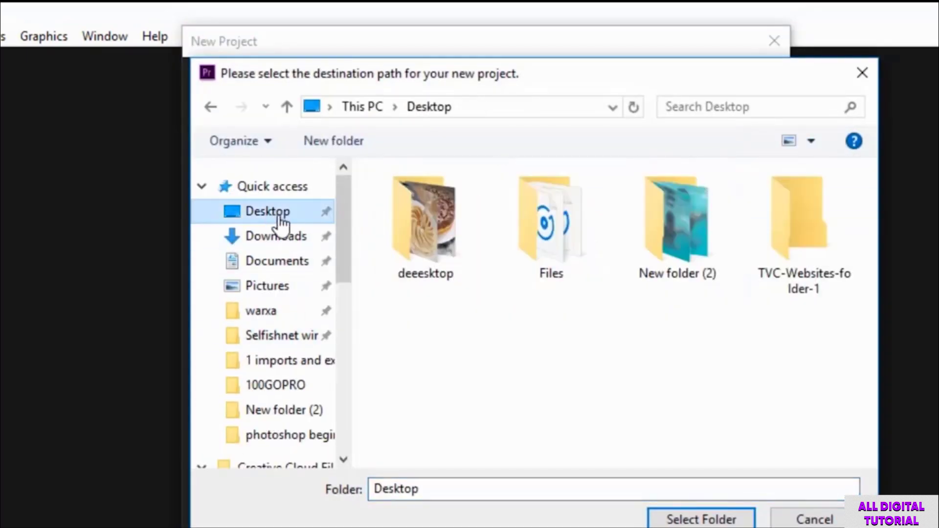
pyautogui.rightClick(518, 354)
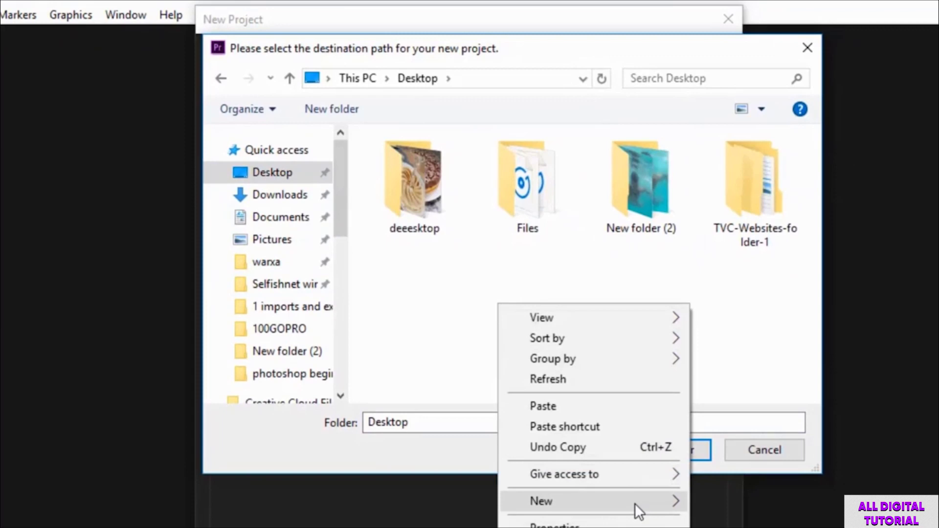
pyautogui.moveTo(670, 527)
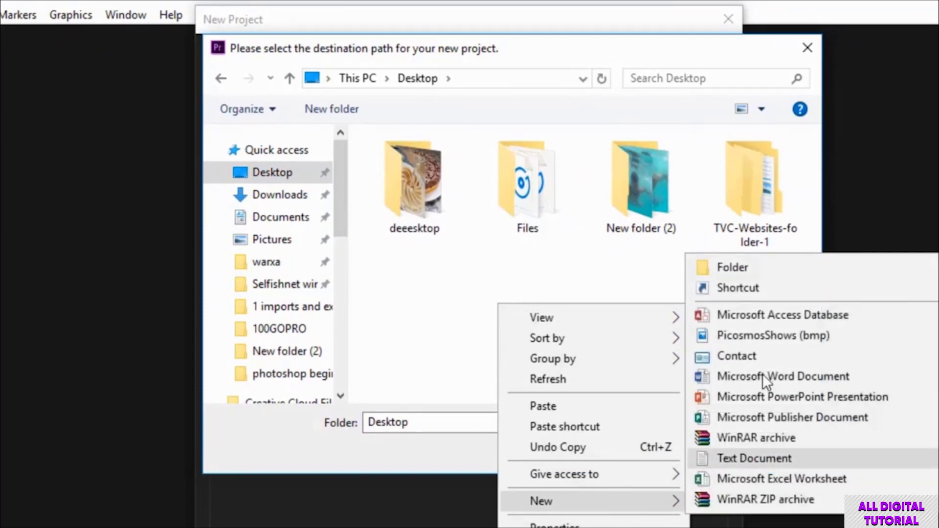
pyautogui.click(738, 268)
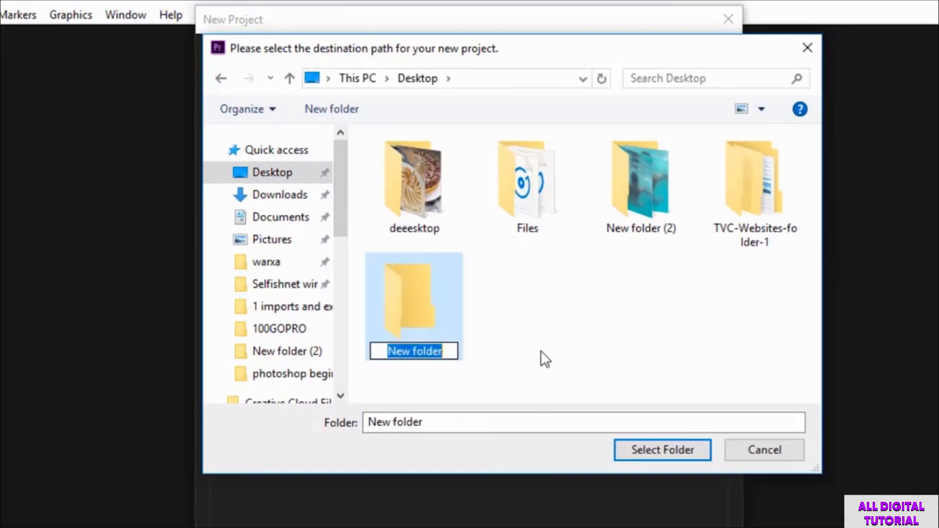
pyautogui.write('Ado')
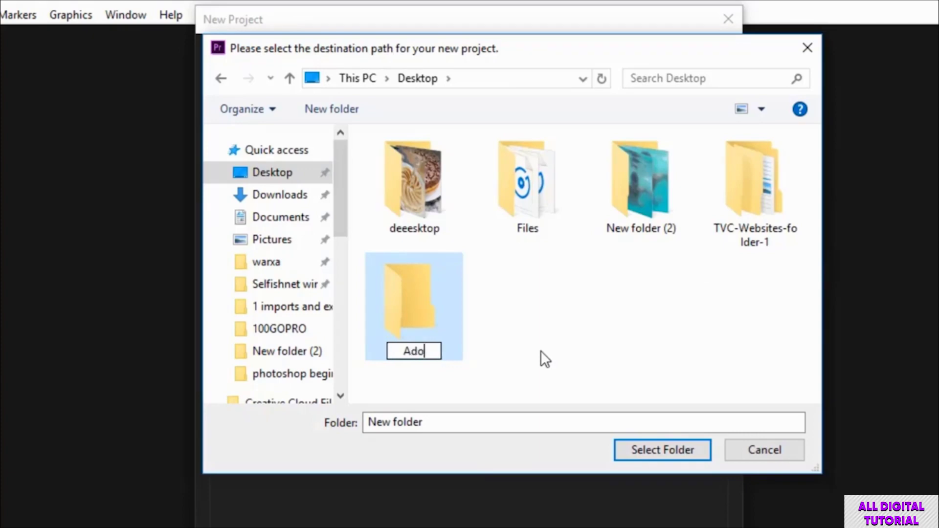
pyautogui.write('be premiere')
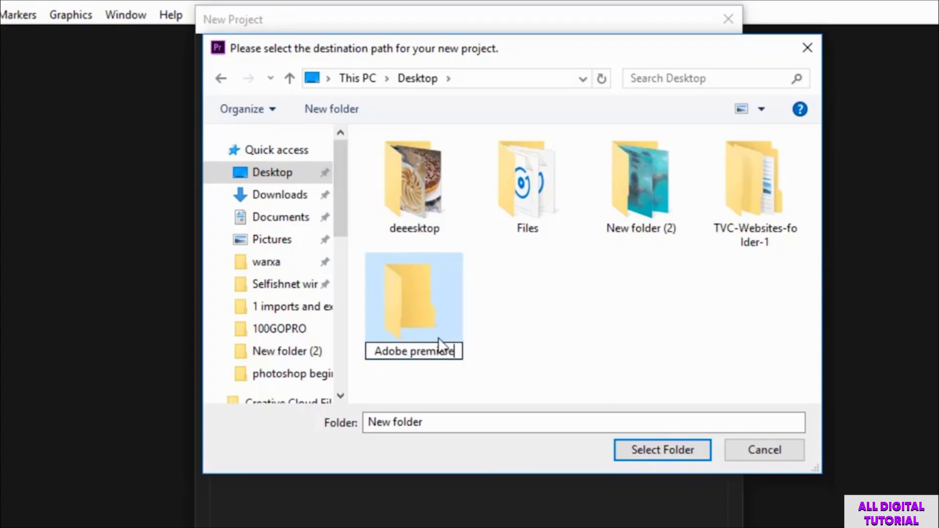
pyautogui.click(414, 301)
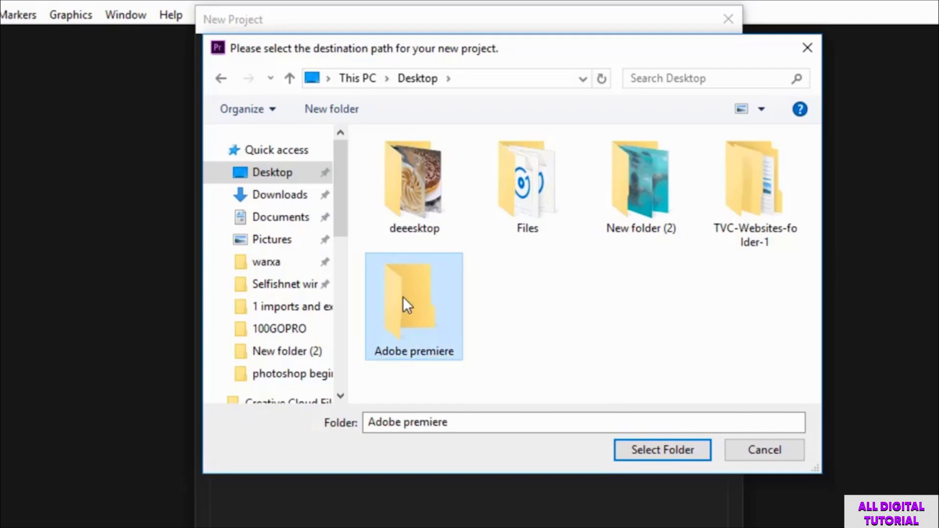
pyautogui.click(655, 448)
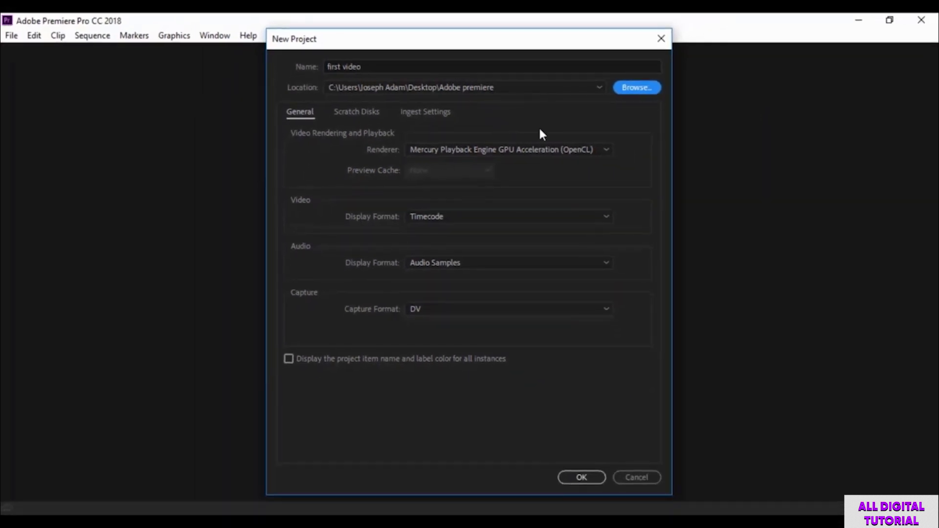
# Step: Confirm the 'first video' project and show the File > New choices
pyautogui.click(580, 478)
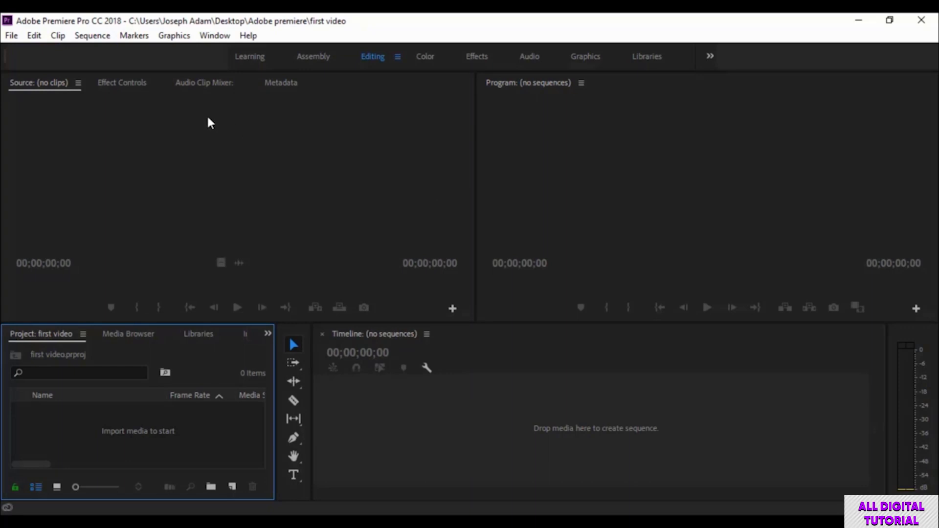
pyautogui.click(11, 36)
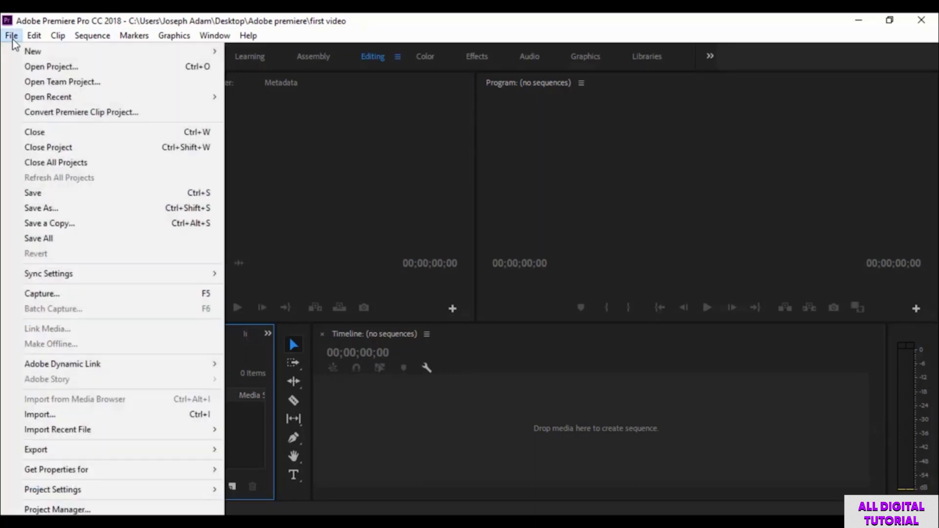
pyautogui.moveTo(88, 54)
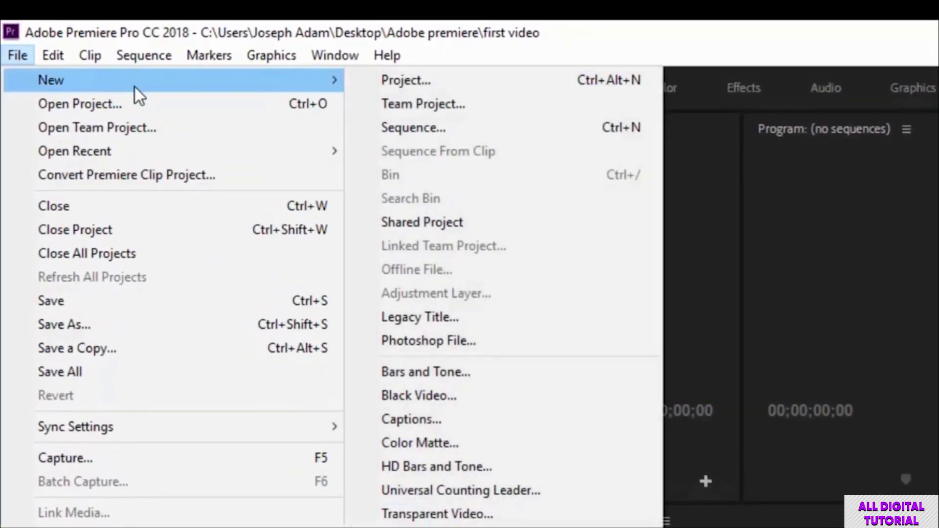
# Step: Create Sequence 01 with the HDV 1080p24 preset, three video and three audio tracks
pyautogui.click(433, 127)
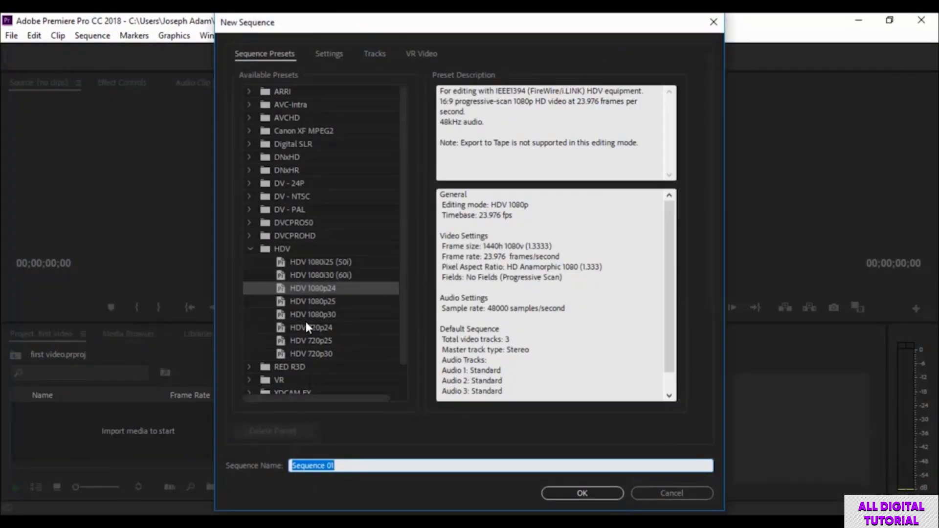
pyautogui.scroll(-2, 306, 323)
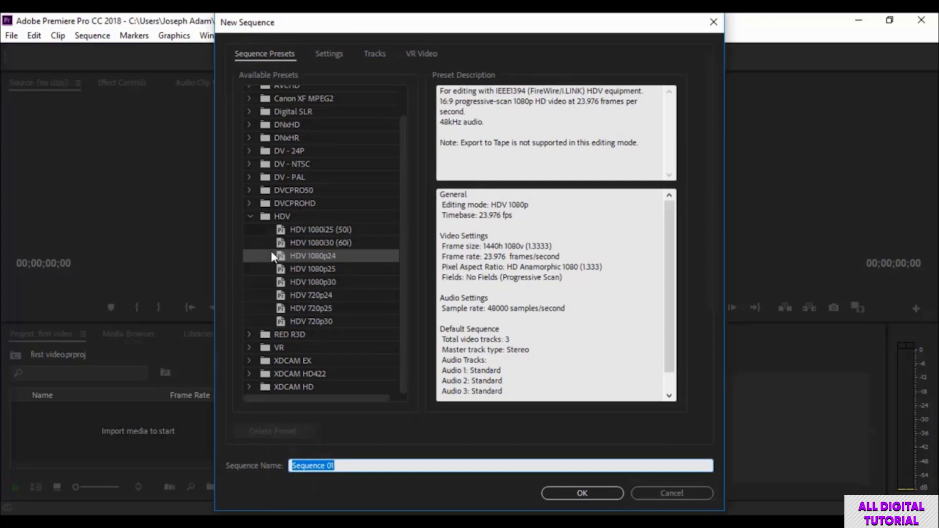
pyautogui.scroll(2, 284, 255)
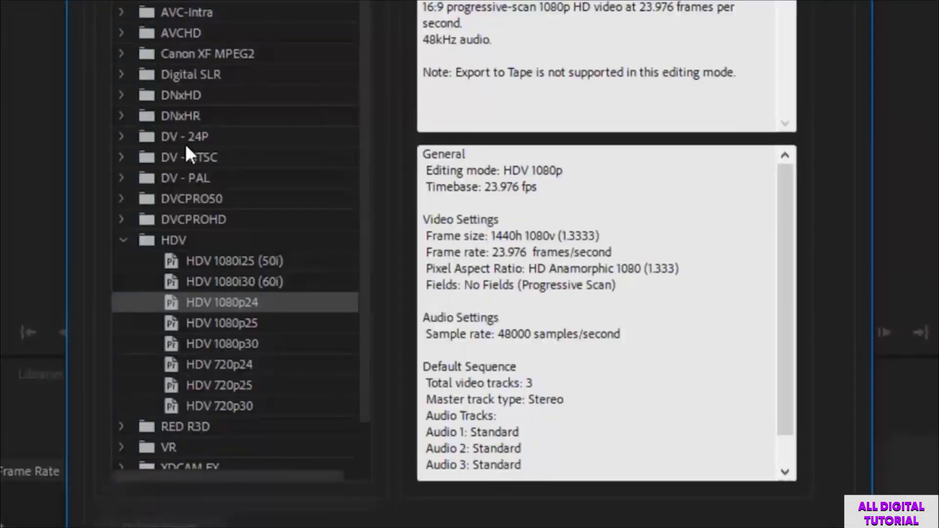
pyautogui.scroll(-3, 223, 455)
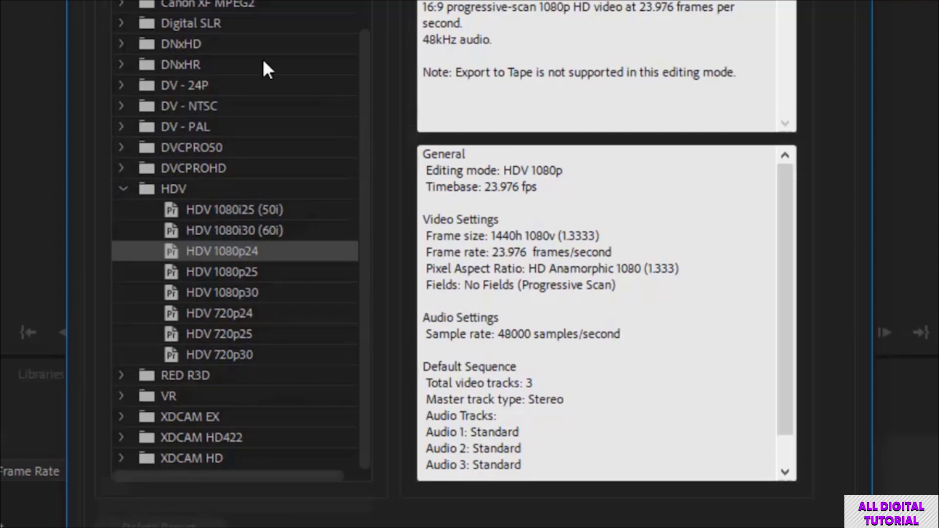
pyautogui.click(121, 85)
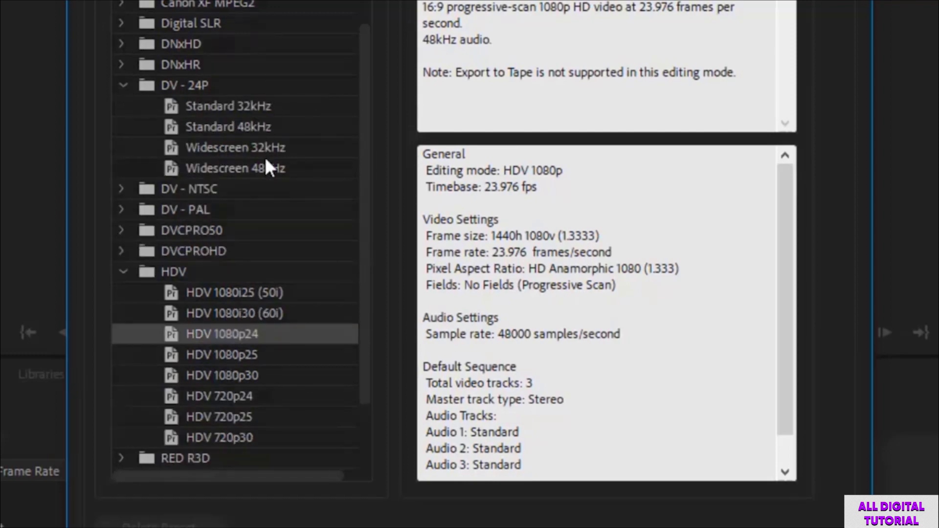
pyautogui.click(122, 86)
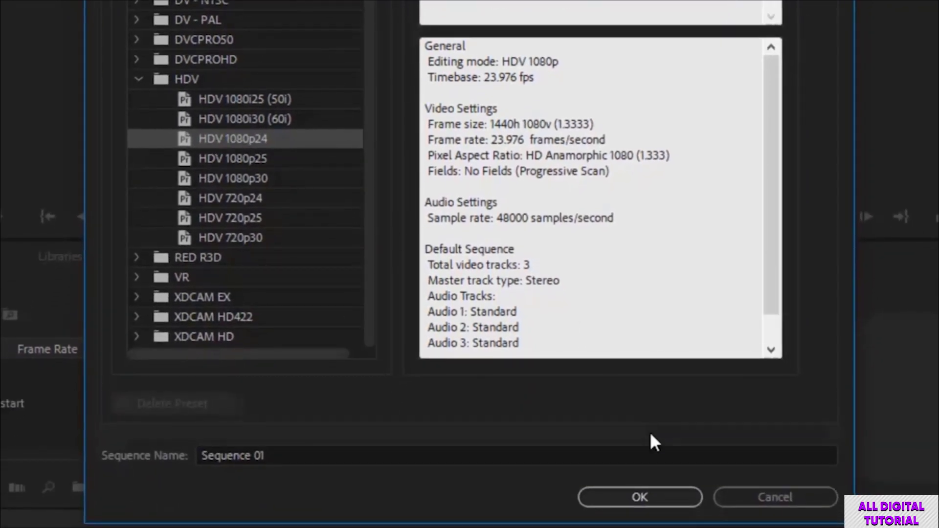
pyautogui.click(638, 495)
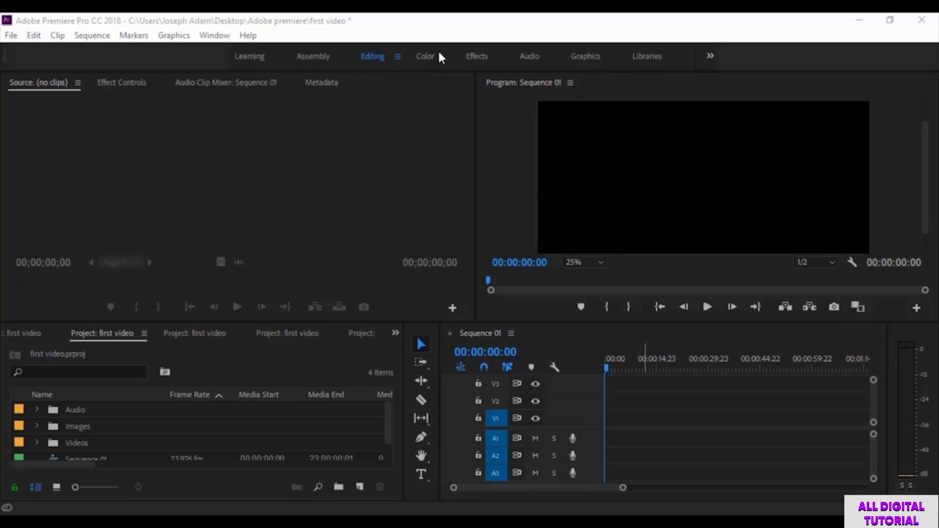
# Step: Preview the Color, Effects, Audio and Graphics workspaces, then return to Editing
pyautogui.click(424, 58)
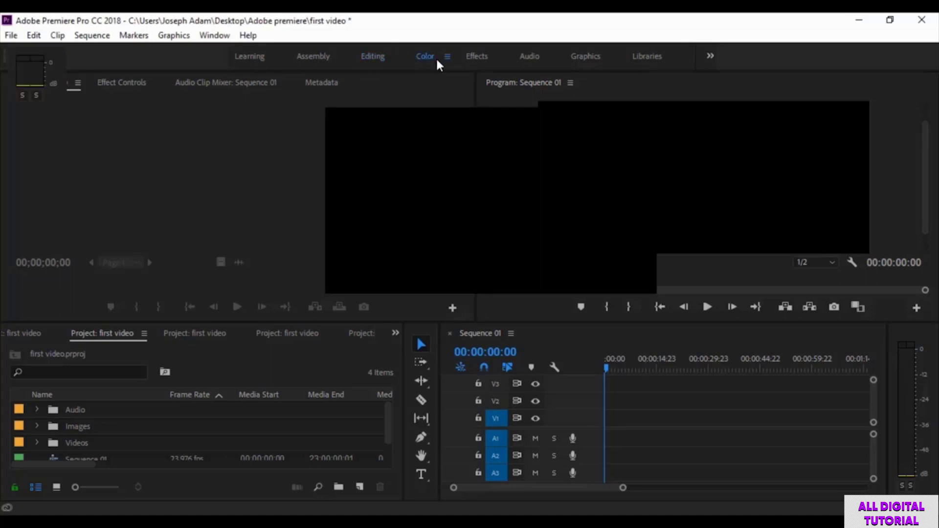
pyautogui.click(478, 58)
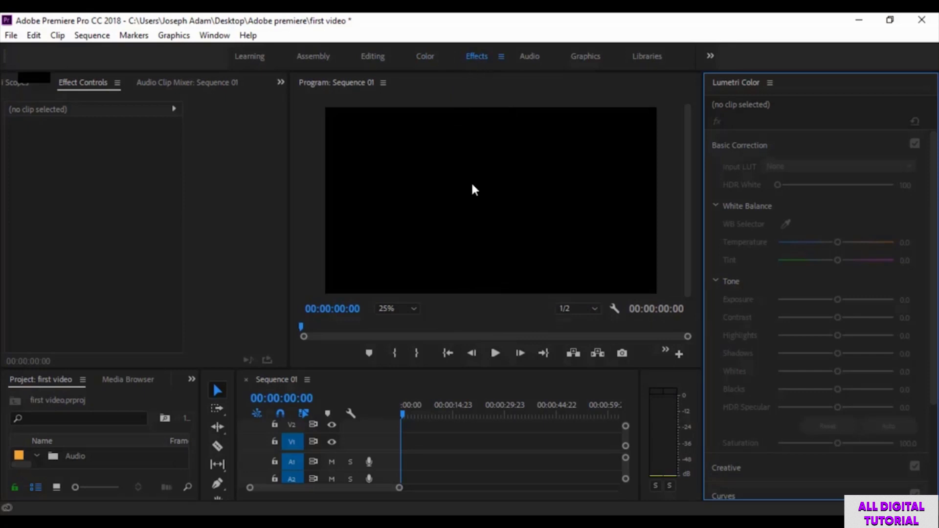
pyautogui.click(531, 56)
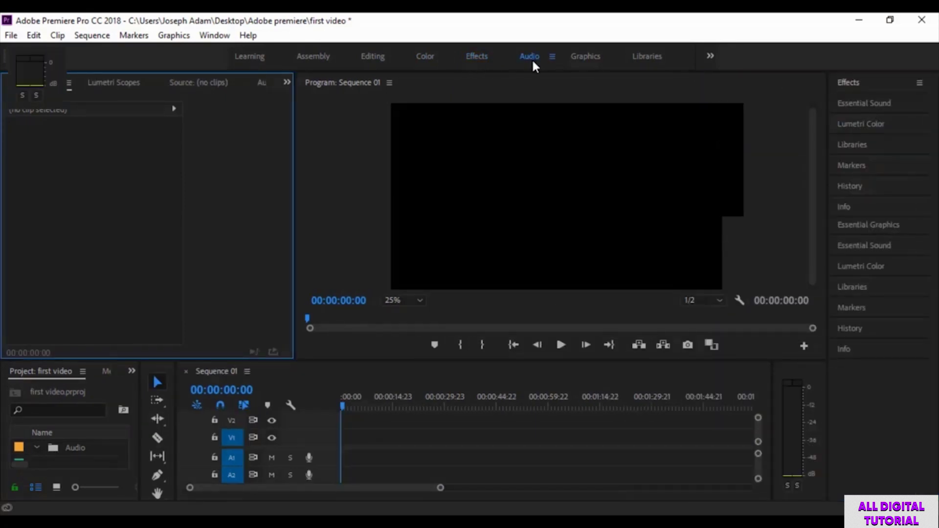
pyautogui.click(594, 55)
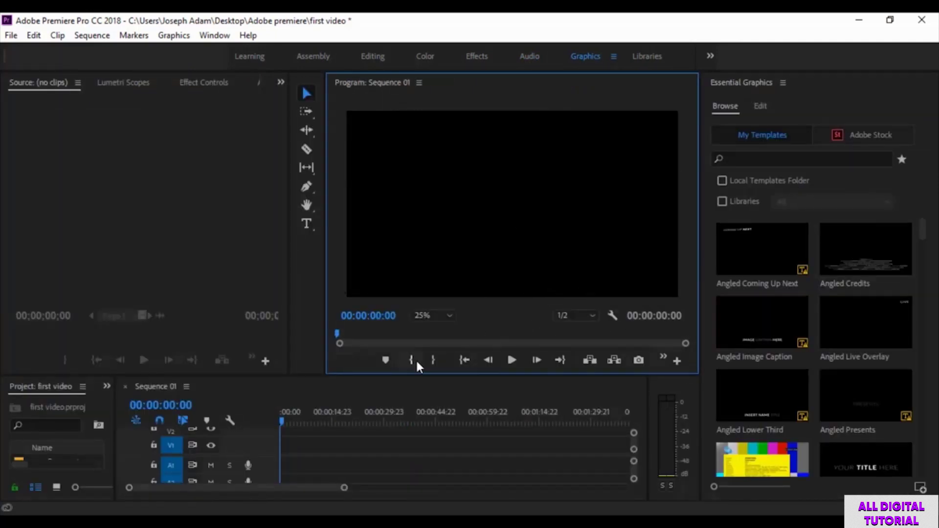
pyautogui.click(529, 58)
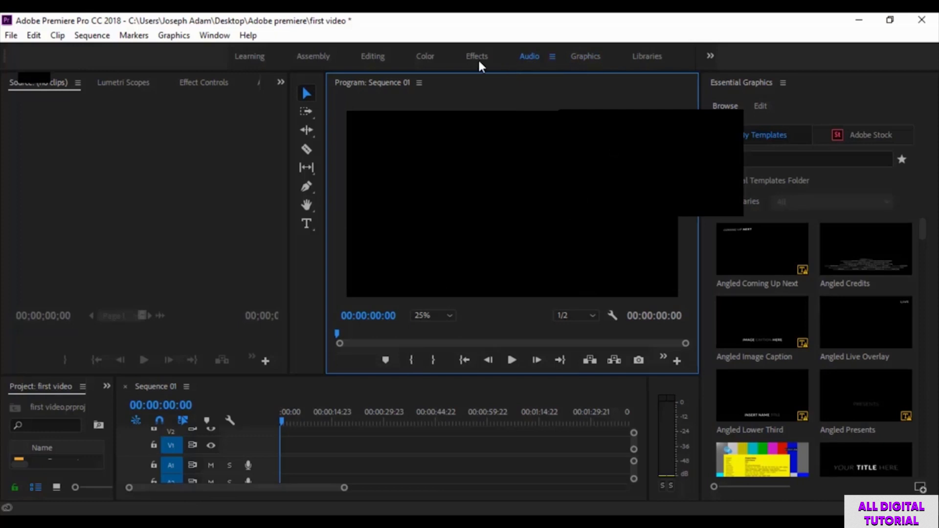
pyautogui.click(474, 57)
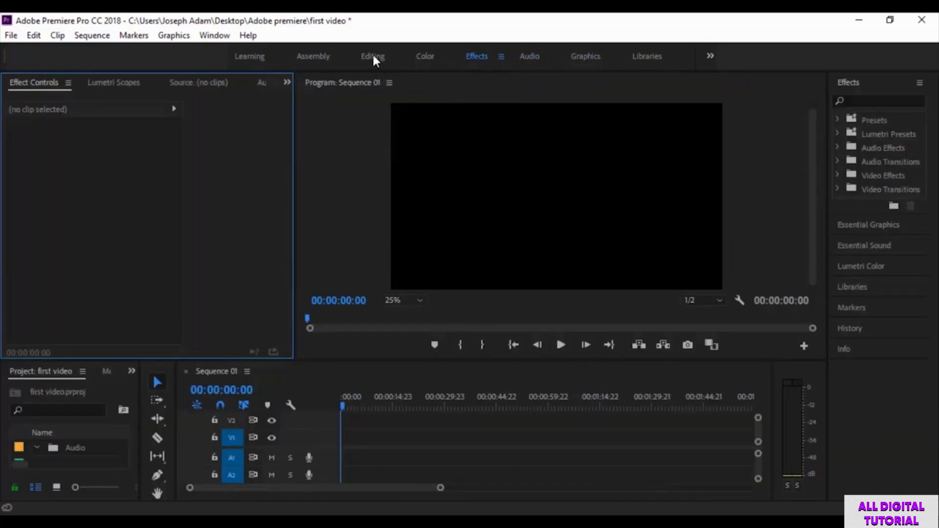
pyautogui.click(374, 56)
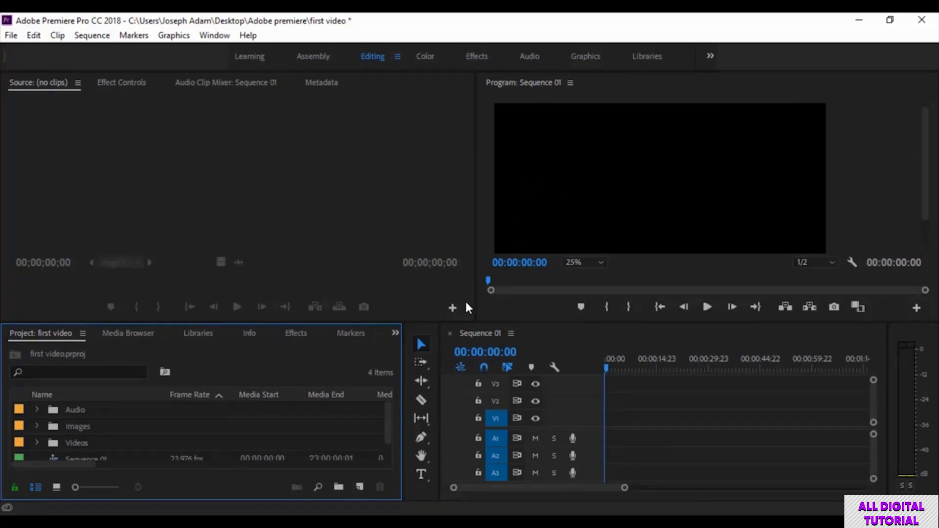
# Step: Resize the Source, Program and Project panels by dragging their dividers
pyautogui.moveTo(472, 155); pyautogui.dragTo(407, 152)
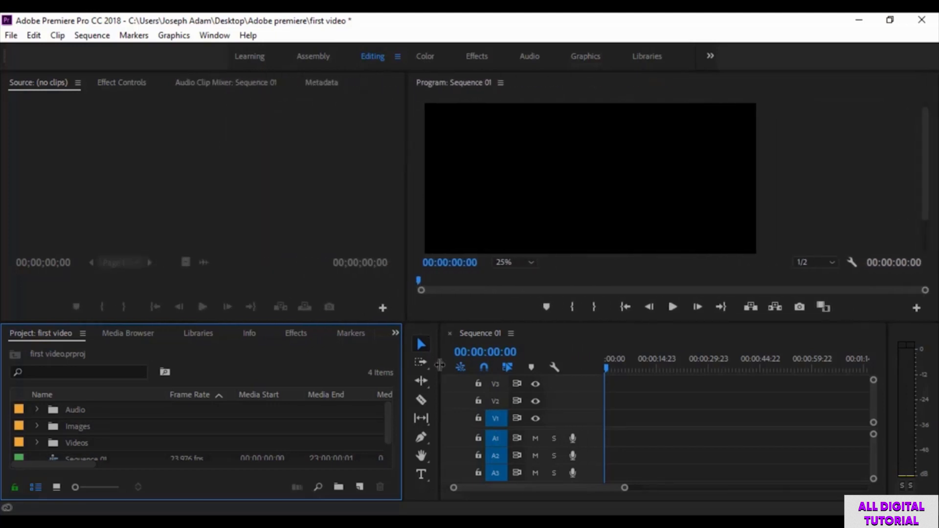
pyautogui.moveTo(401, 380)
pyautogui.mouseDown()
pyautogui.moveTo(289, 382)
pyautogui.moveTo(453, 389)
pyautogui.moveTo(242, 388)
pyautogui.moveTo(405, 386)
pyautogui.mouseUp()
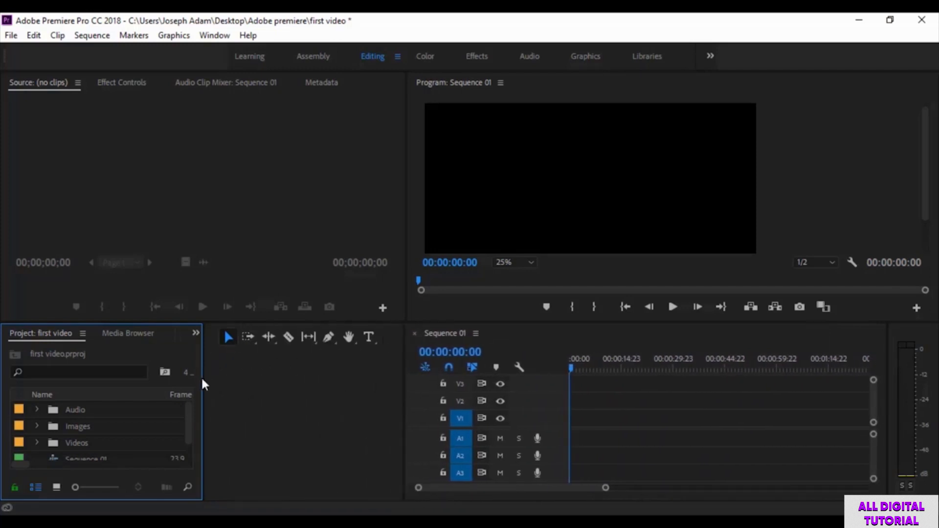
pyautogui.moveTo(206, 380); pyautogui.dragTo(369, 404)
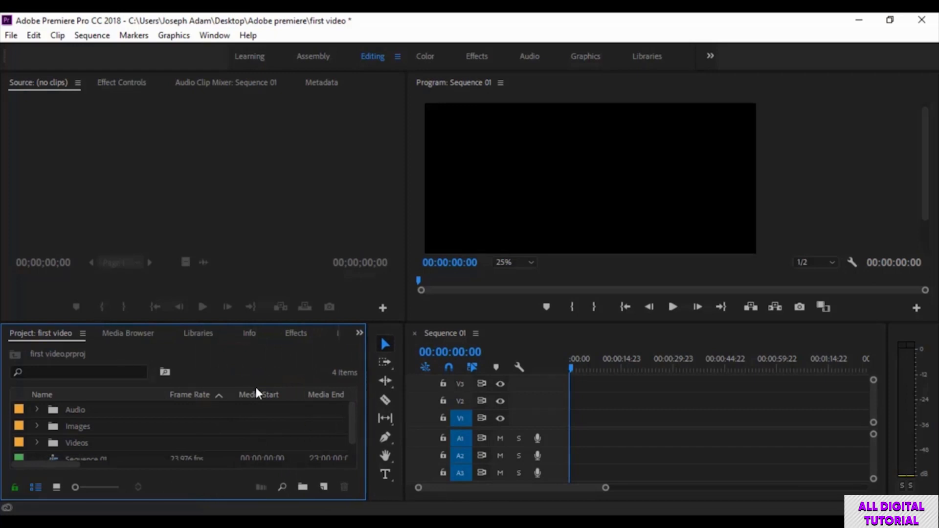
# Step: Move the Sequence 01 timeline to the lower right and dock the Program monitor beside Source
pyautogui.moveTo(445, 336); pyautogui.dragTo(55, 84)
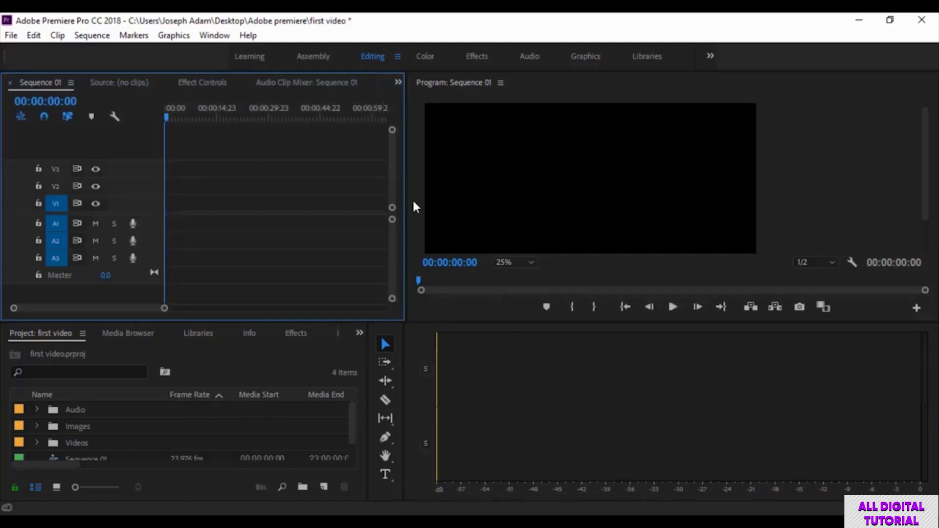
pyautogui.moveTo(407, 195); pyautogui.dragTo(593, 220)
pyautogui.moveTo(15, 83); pyautogui.dragTo(497, 343)
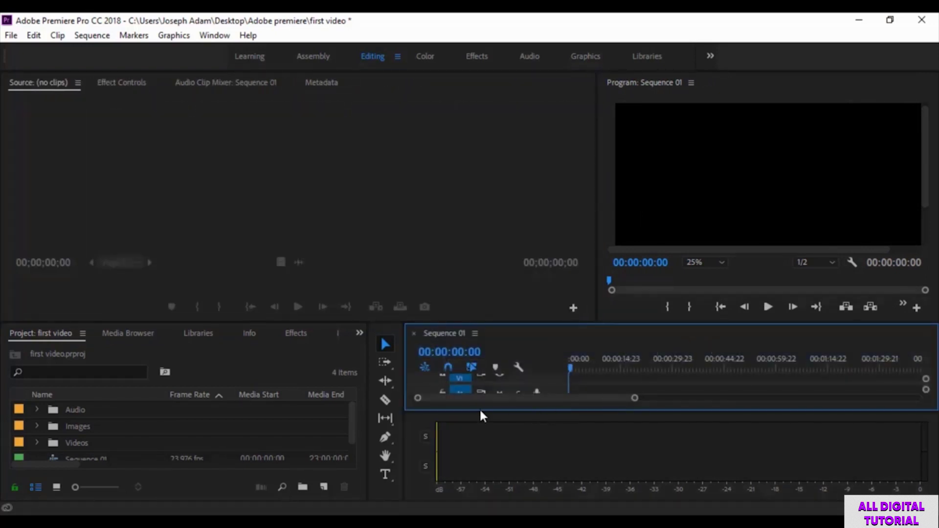
pyautogui.moveTo(481, 416); pyautogui.dragTo(499, 481)
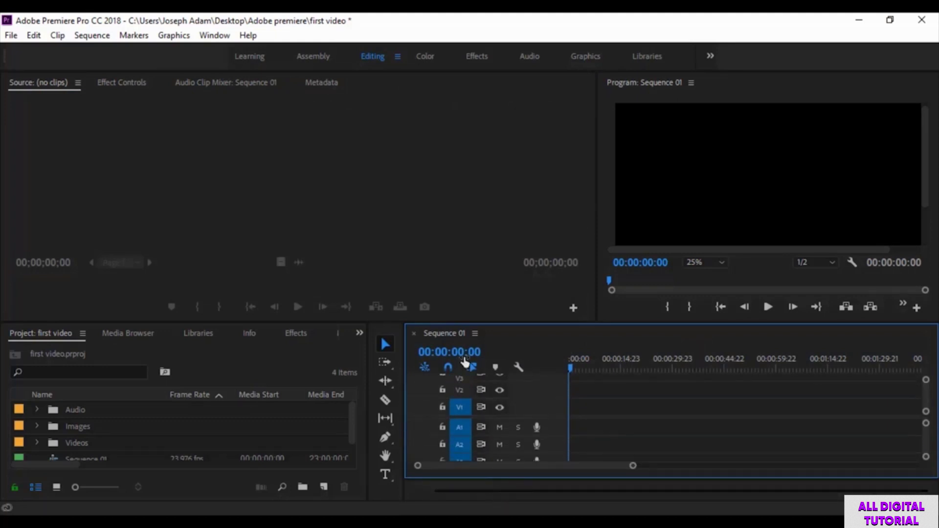
pyautogui.moveTo(641, 83); pyautogui.dragTo(368, 88)
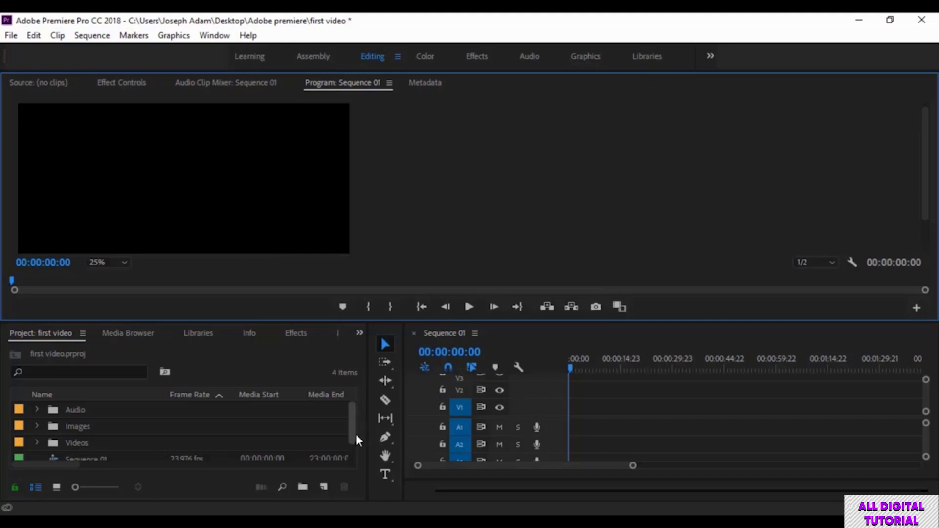
pyautogui.click(398, 56)
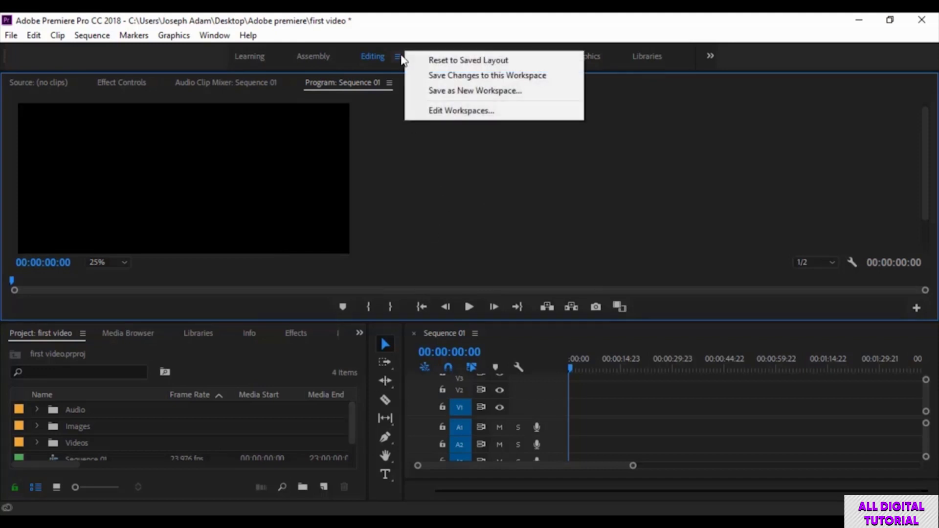
# Step: Reset the Editing workspace to its saved layout and show the Project panel with Sequence 01
pyautogui.click(478, 61)
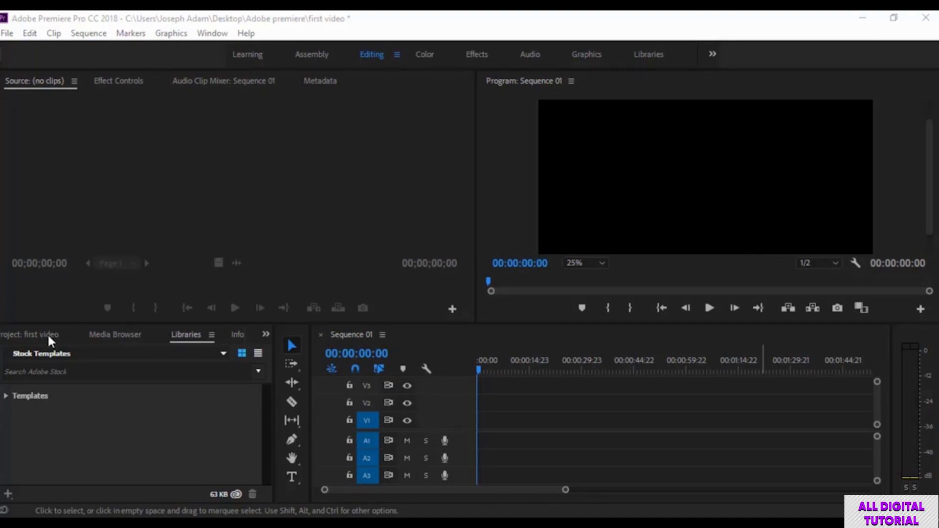
pyautogui.click(21, 337)
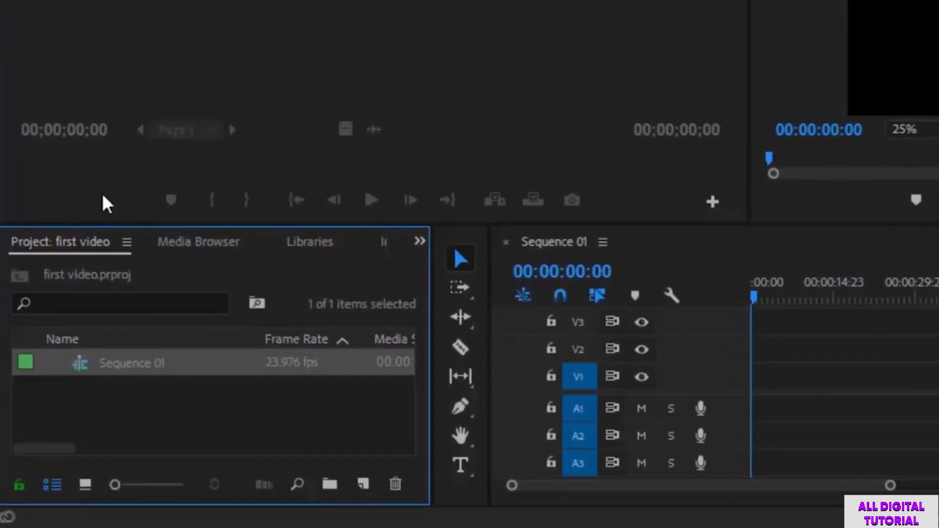
# Step: Add bins named Videos and Images to the project
pyautogui.rightClick(133, 409)
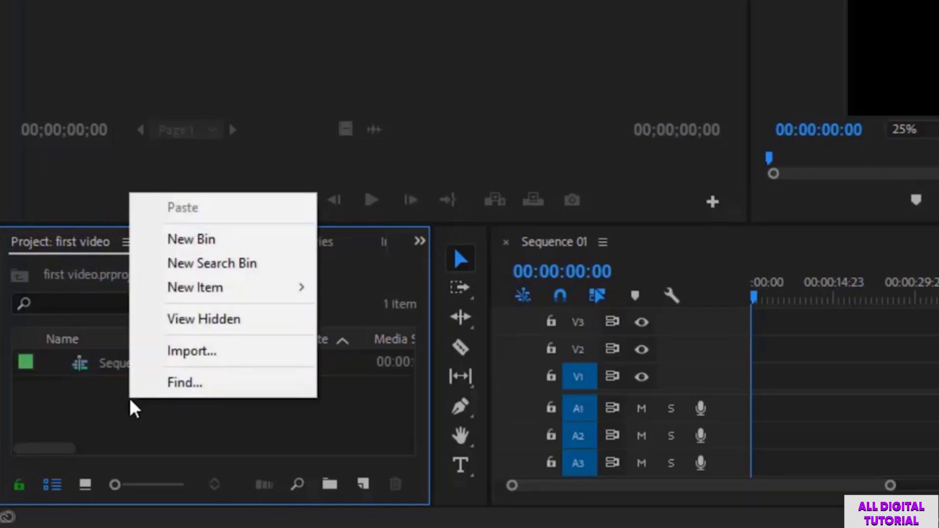
pyautogui.click(237, 244)
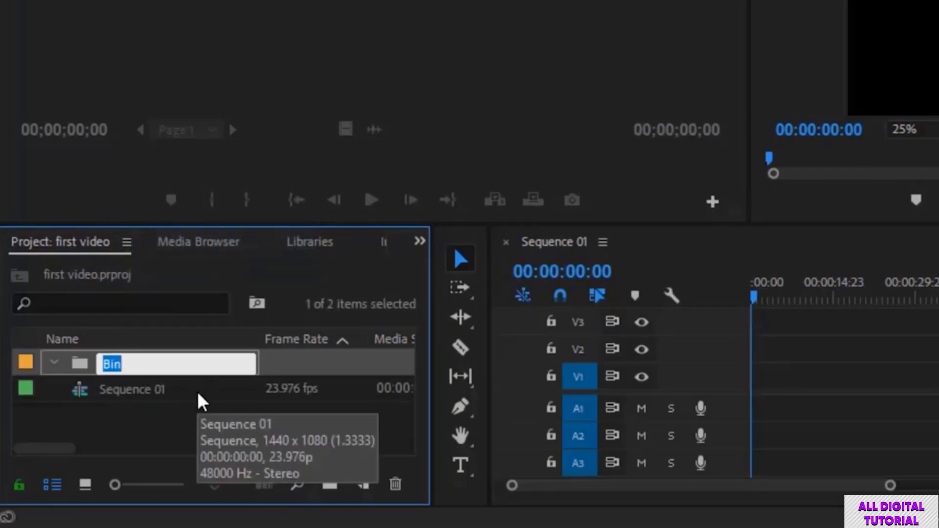
pyautogui.write('Videos')
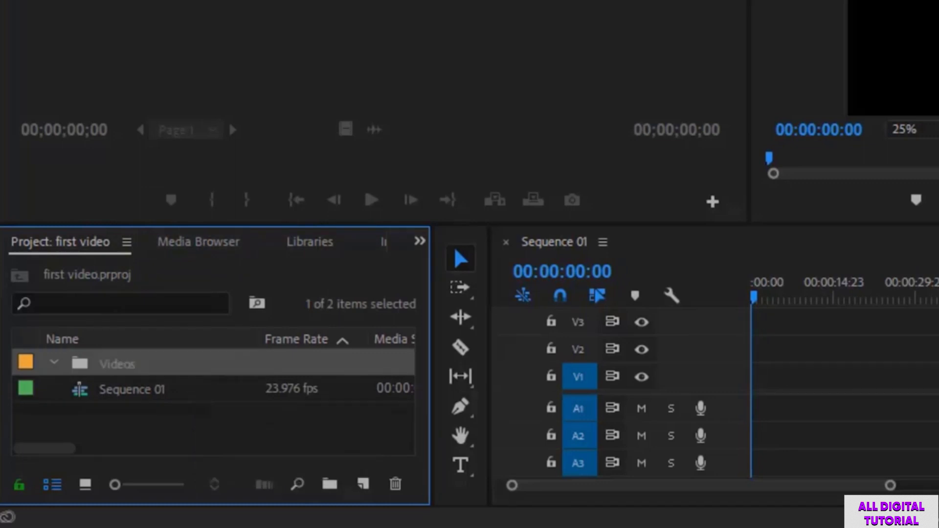
pyautogui.click(218, 426)
pyautogui.rightClick(218, 426)
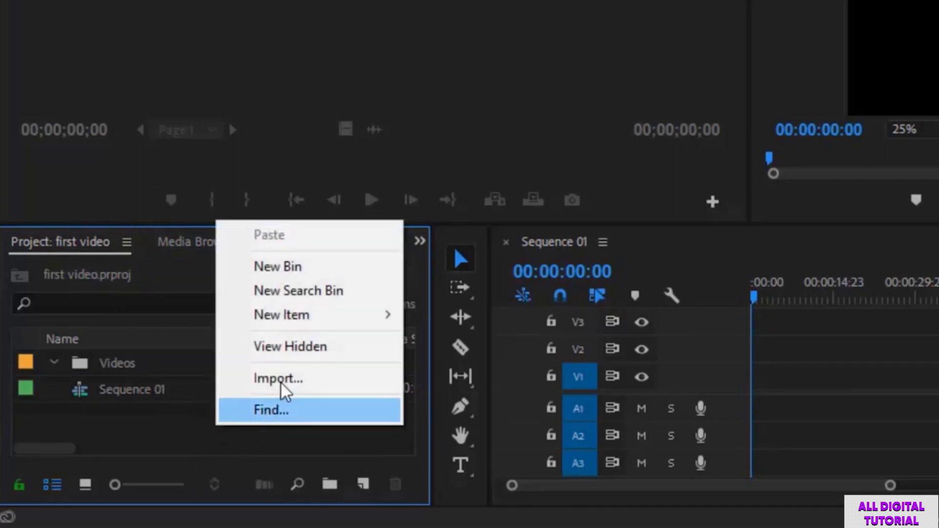
pyautogui.click(289, 266)
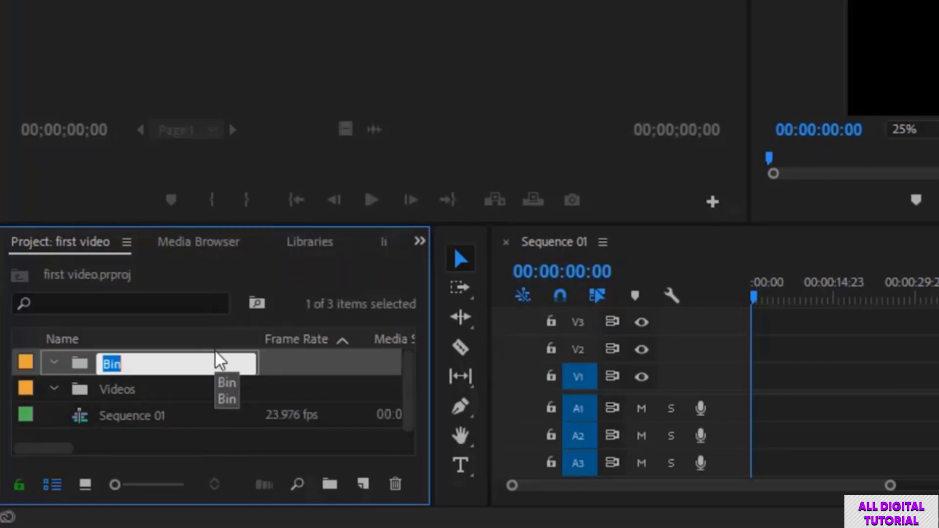
pyautogui.write('Images')
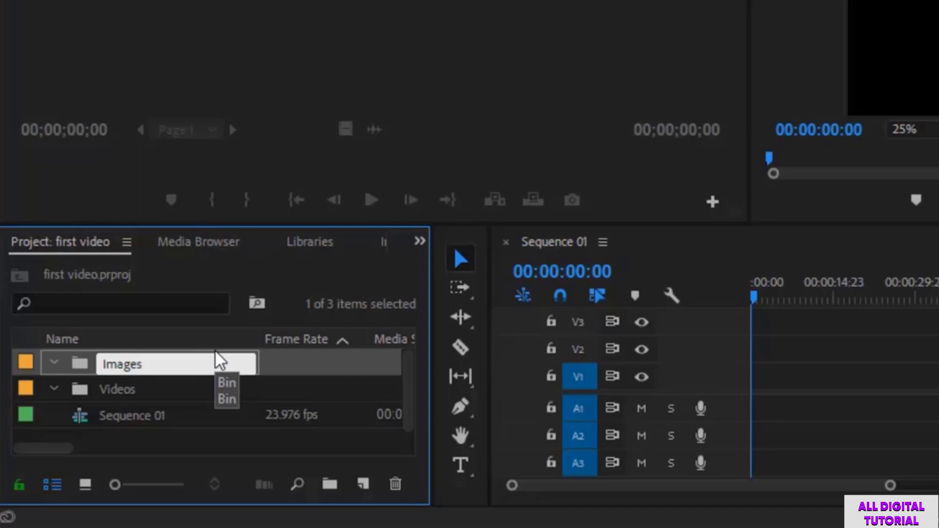
pyautogui.press('Return')
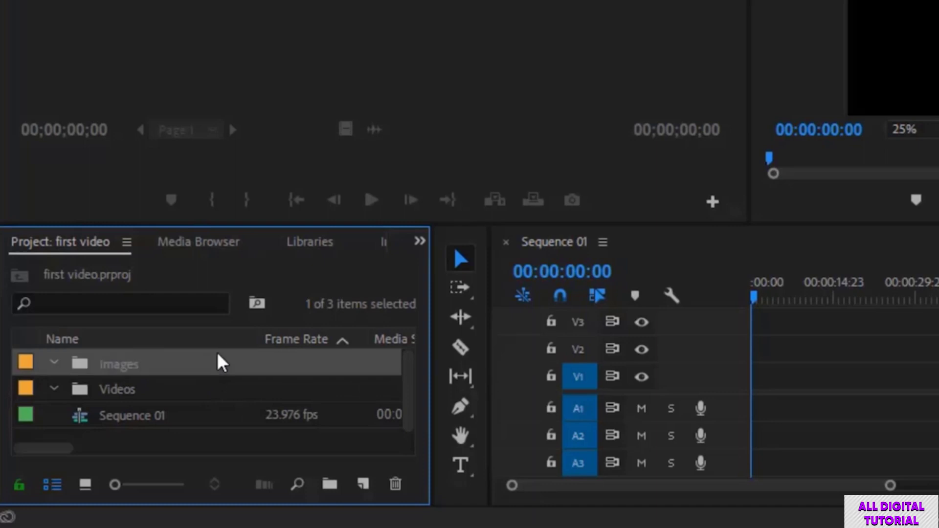
# Step: Add an Audio bin, then open the Videos bin
pyautogui.rightClick(186, 443)
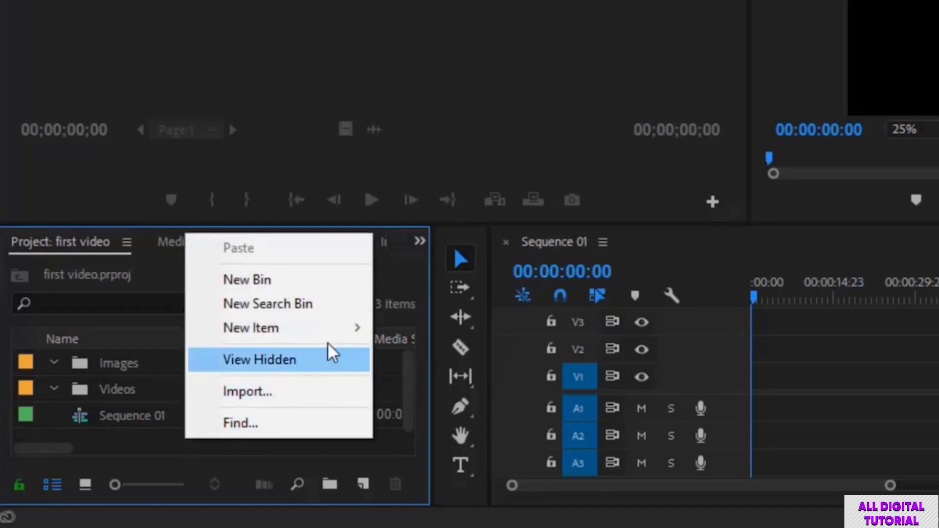
pyautogui.click(313, 288)
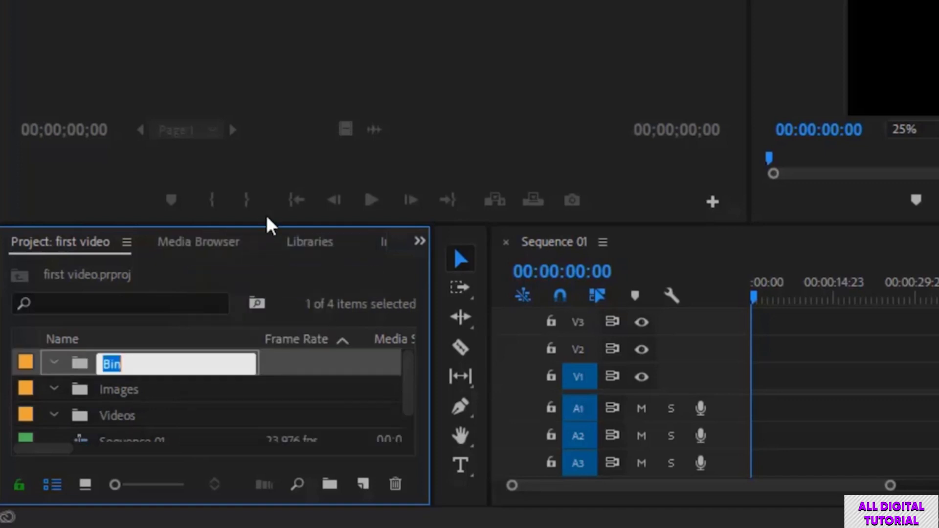
pyautogui.write('Audio')
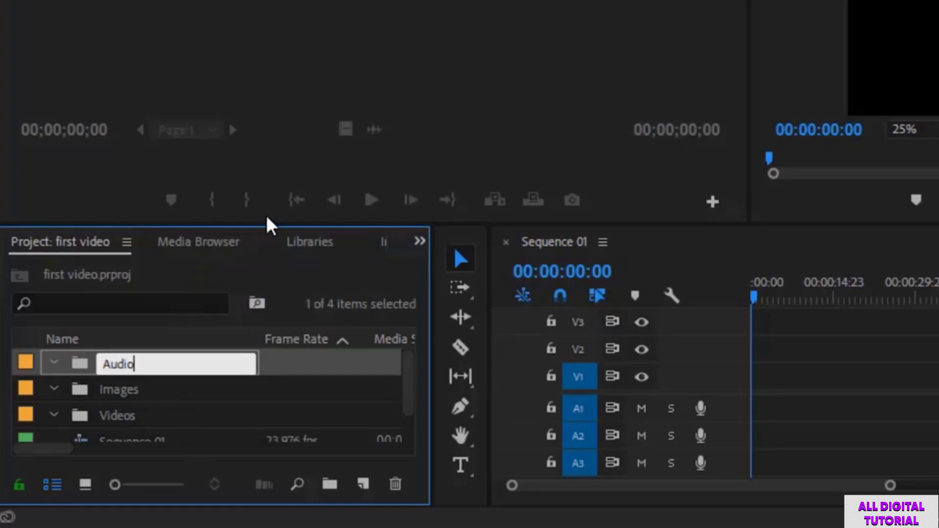
pyautogui.press('Return')
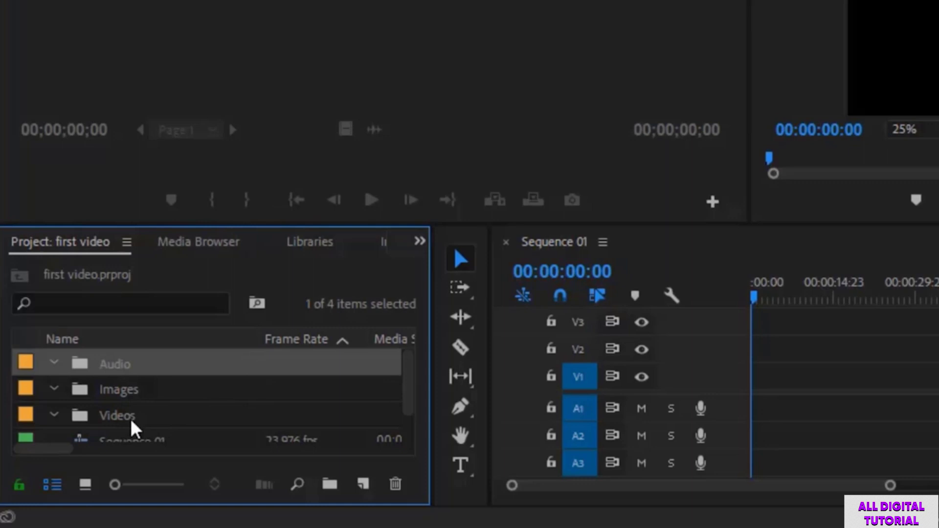
pyautogui.doubleClick(119, 425)
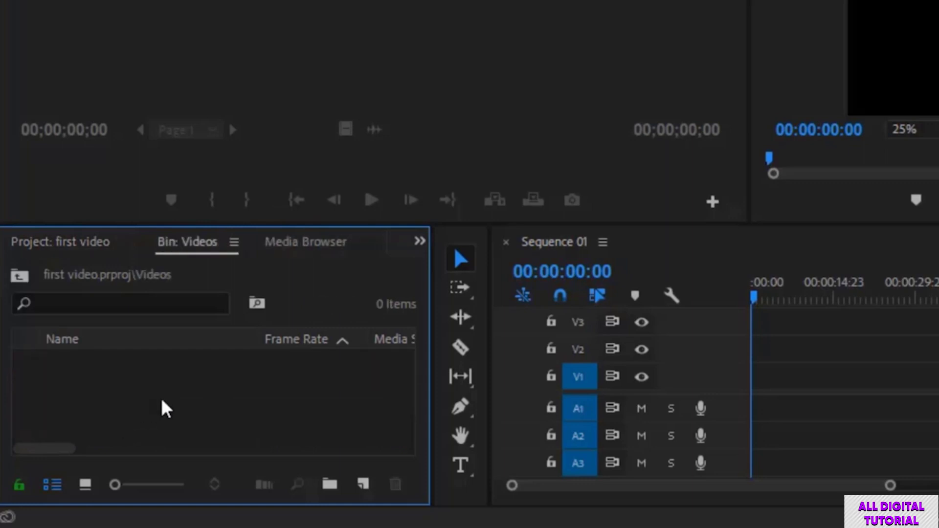
# Step: Import into the Videos bin, browsing to H: > udemy > adobe premiere > videos
pyautogui.rightClick(95, 386)
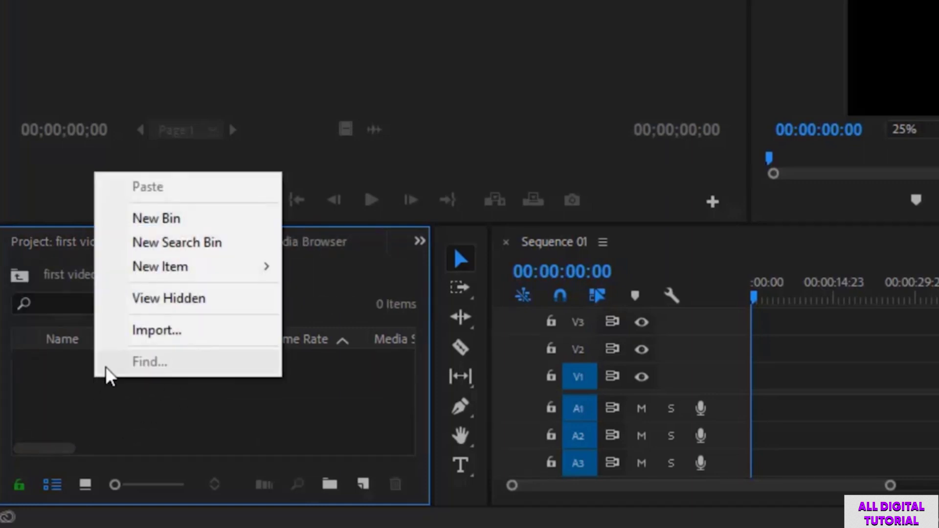
pyautogui.click(205, 338)
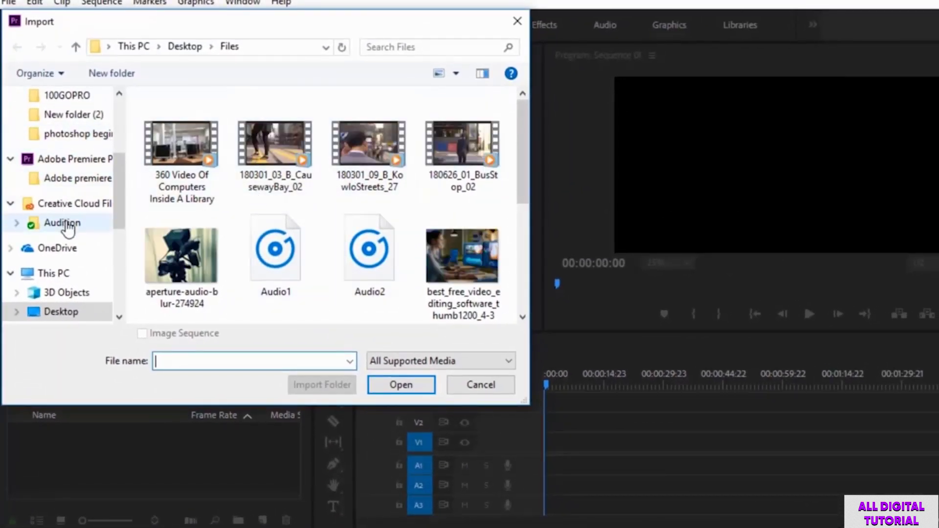
pyautogui.scroll(2, 69, 154)
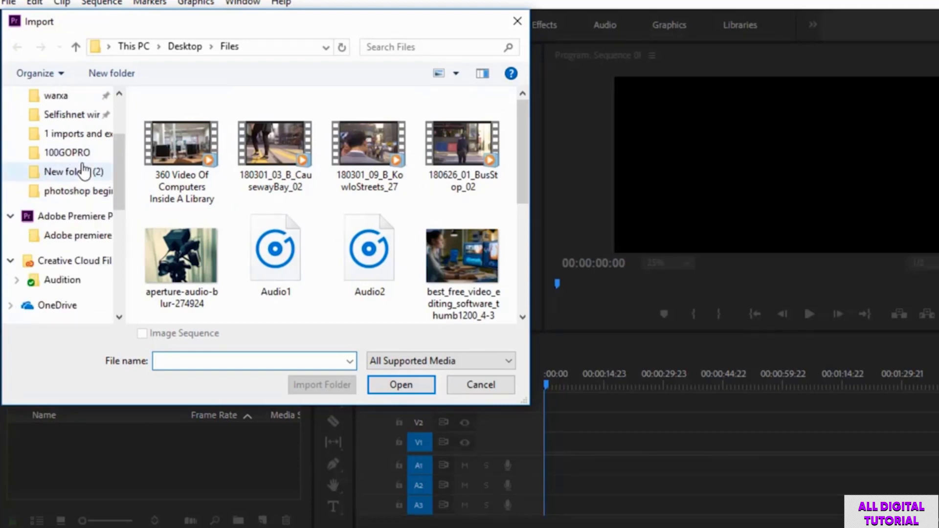
pyautogui.scroll(-3, 84, 171)
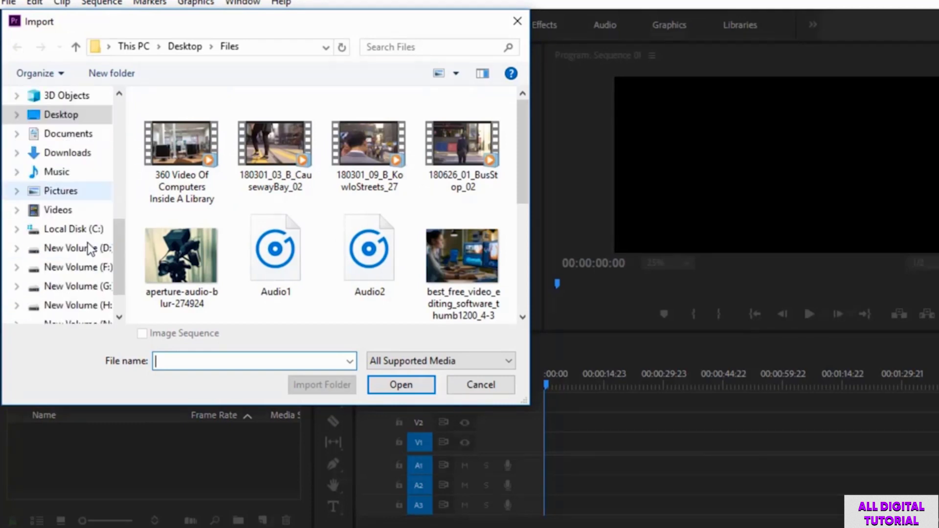
pyautogui.scroll(1, 93, 248)
pyautogui.scroll(-3, 92, 247)
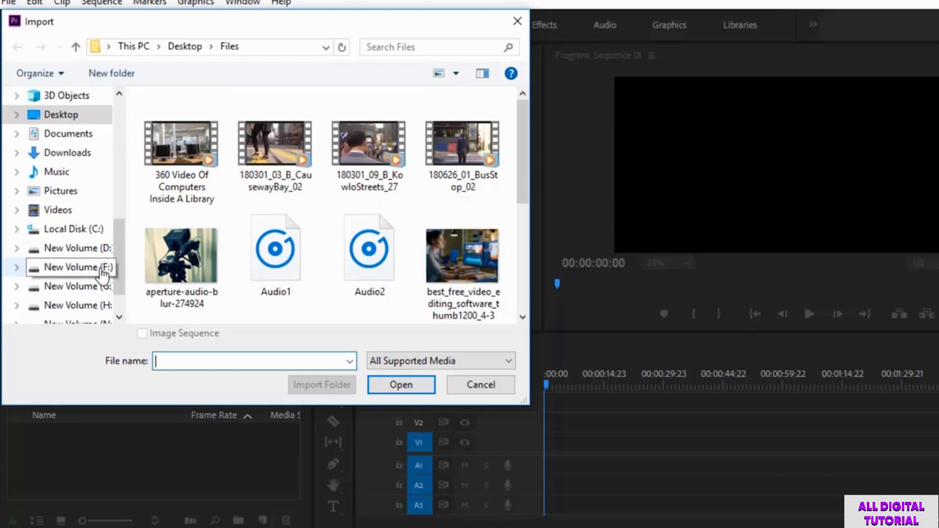
pyautogui.click(79, 286)
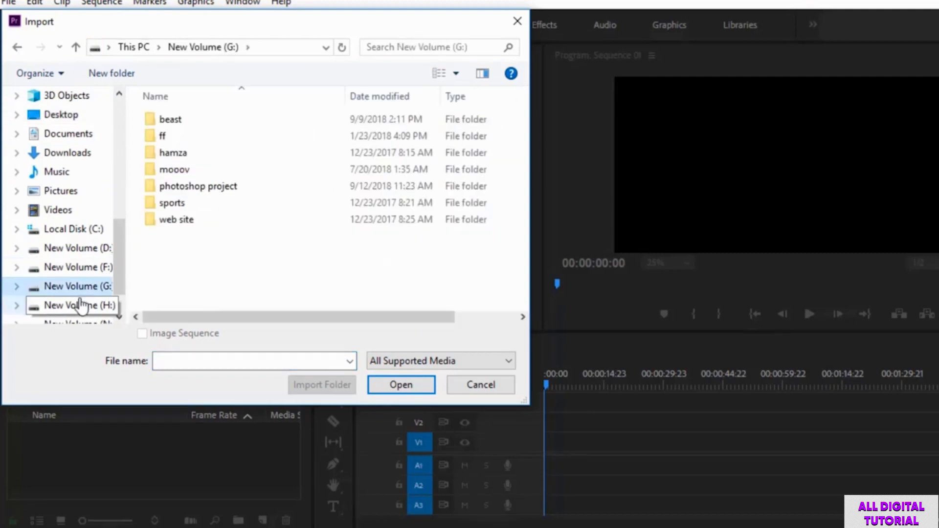
pyautogui.click(81, 306)
pyautogui.doubleClick(186, 203)
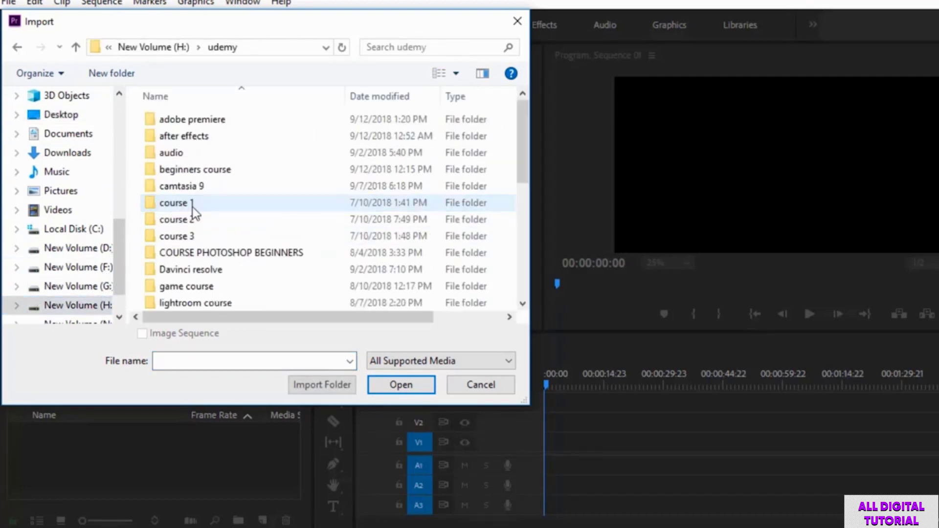
pyautogui.doubleClick(210, 122)
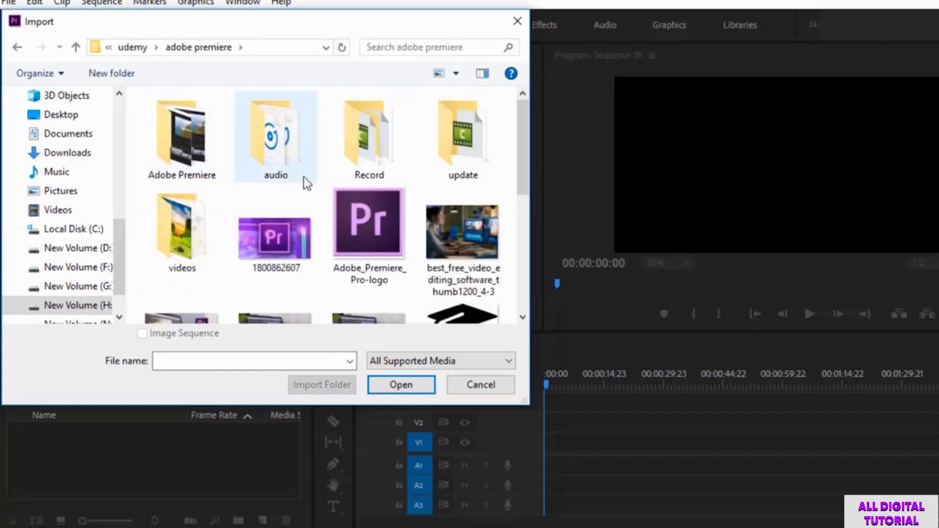
pyautogui.doubleClick(182, 230)
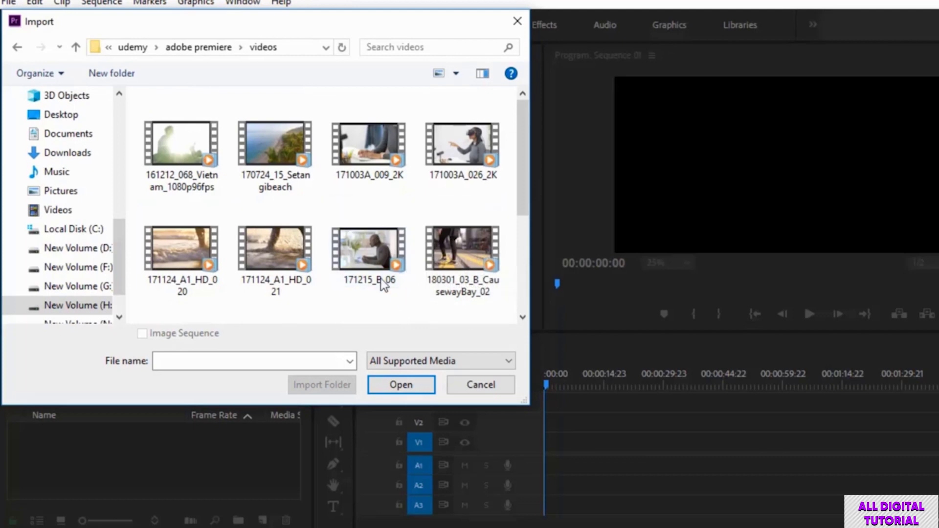
# Step: Import the Setangibeach, 171124_A1_HD_021 and 171124_A1_HD_020 clips
pyautogui.click(275, 153)
pyautogui.keyDown('ctrl'); pyautogui.click(276, 264); pyautogui.keyUp('ctrl')
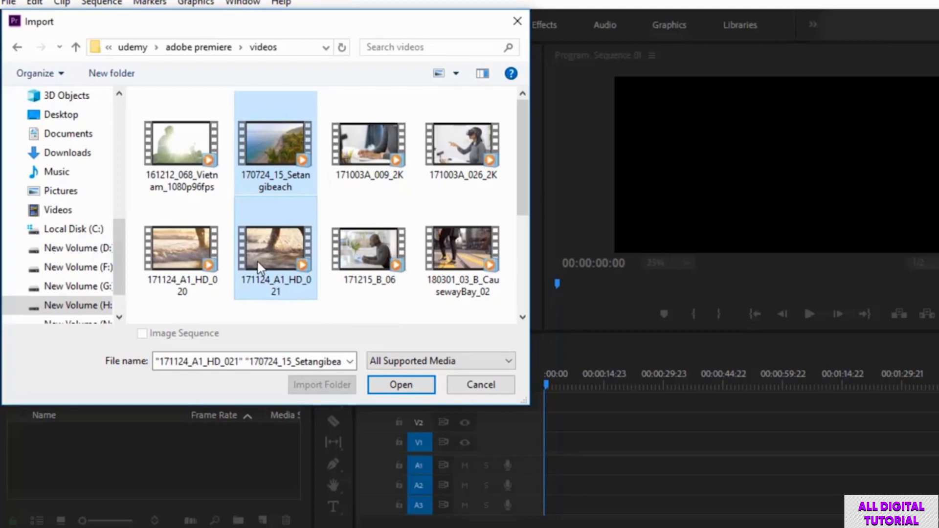
pyautogui.keyDown('ctrl'); pyautogui.click(182, 257); pyautogui.keyUp('ctrl')
pyautogui.click(410, 386)
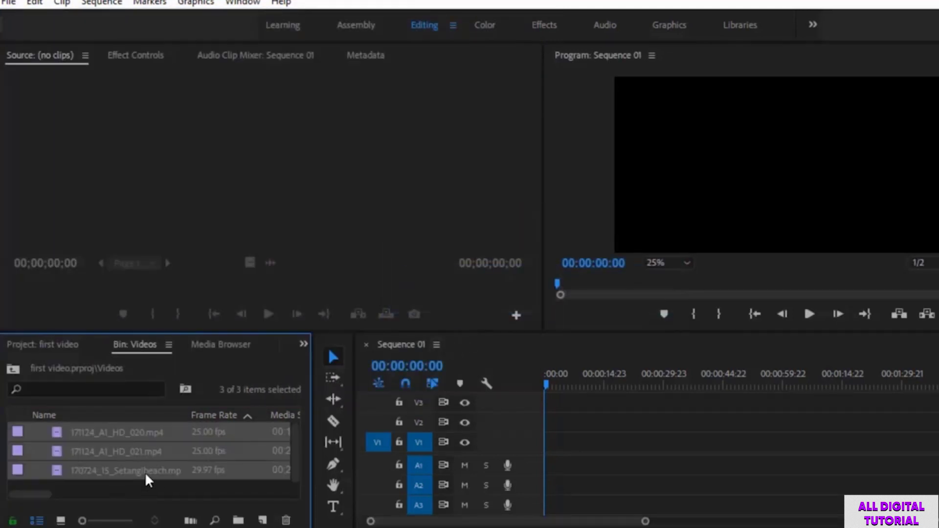
pyautogui.moveTo(144, 478)
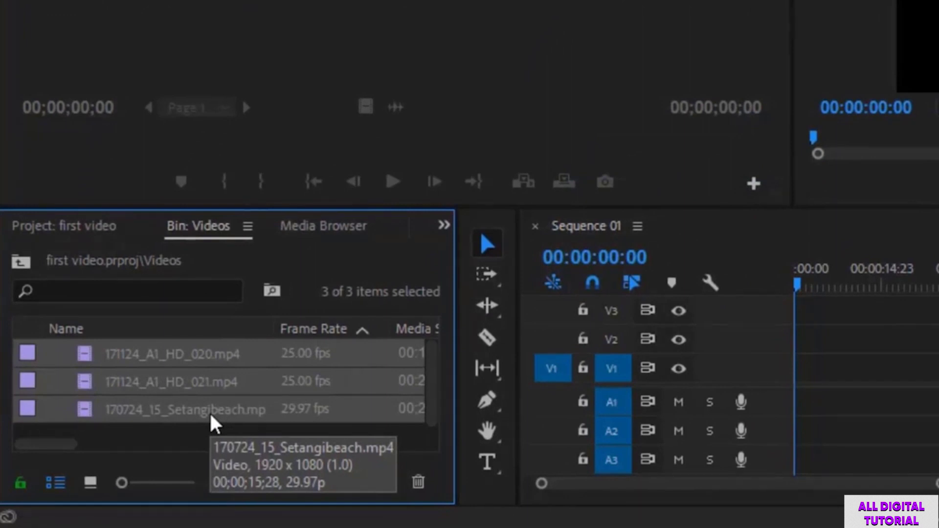
# Step: Open the Images bin and import image 1.png and image 2.png into it
pyautogui.click(24, 271)
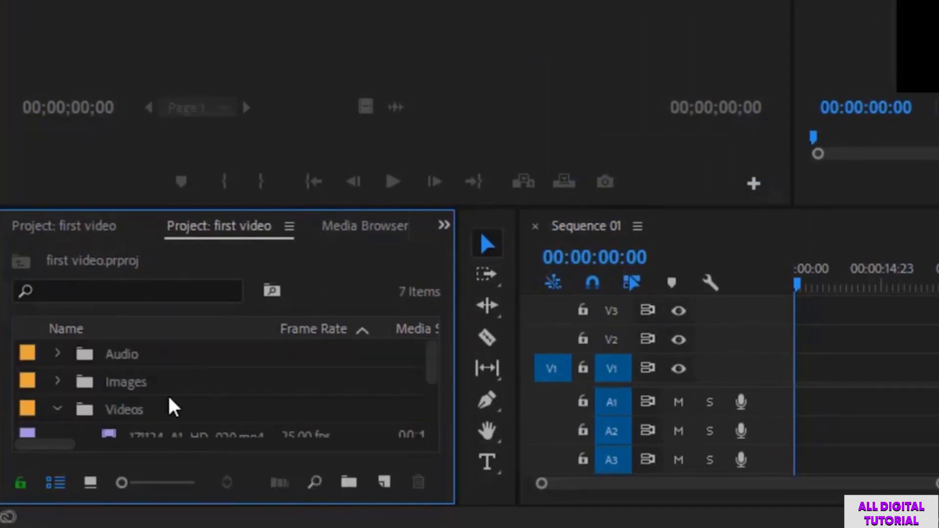
pyautogui.doubleClick(128, 384)
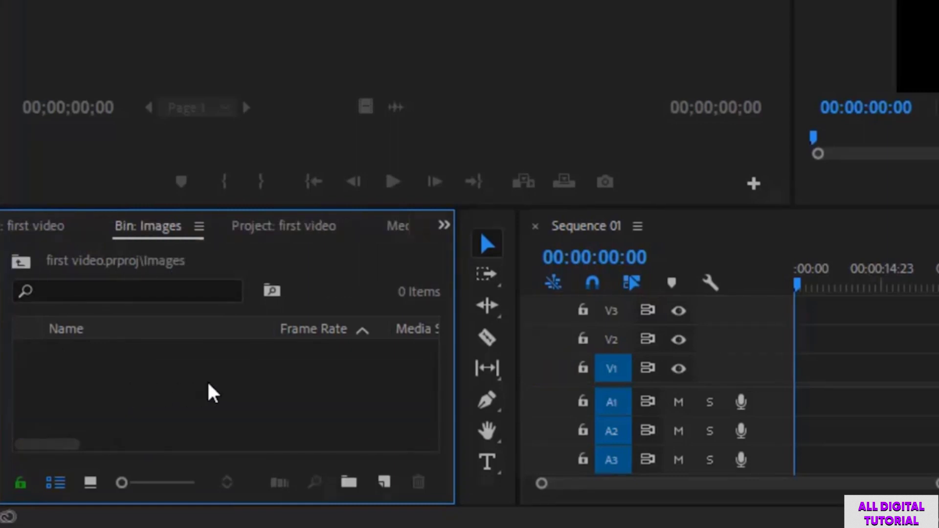
pyautogui.rightClick(160, 392)
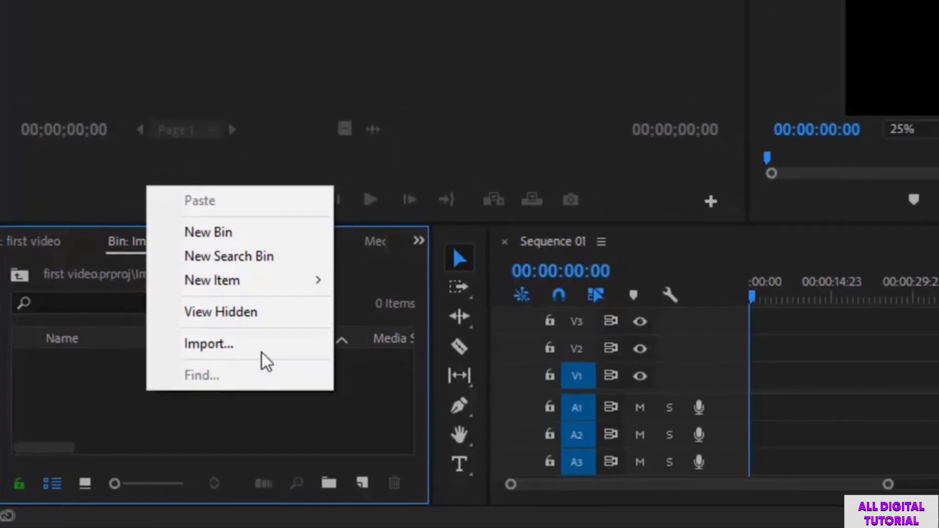
pyautogui.click(263, 353)
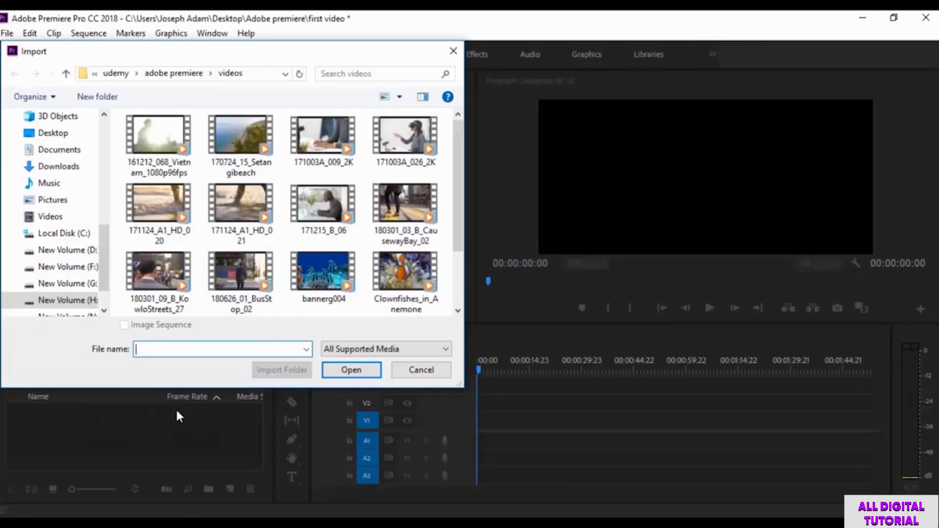
pyautogui.click(248, 278)
pyautogui.keyDown('ctrl'); pyautogui.click(159, 284); pyautogui.keyUp('ctrl')
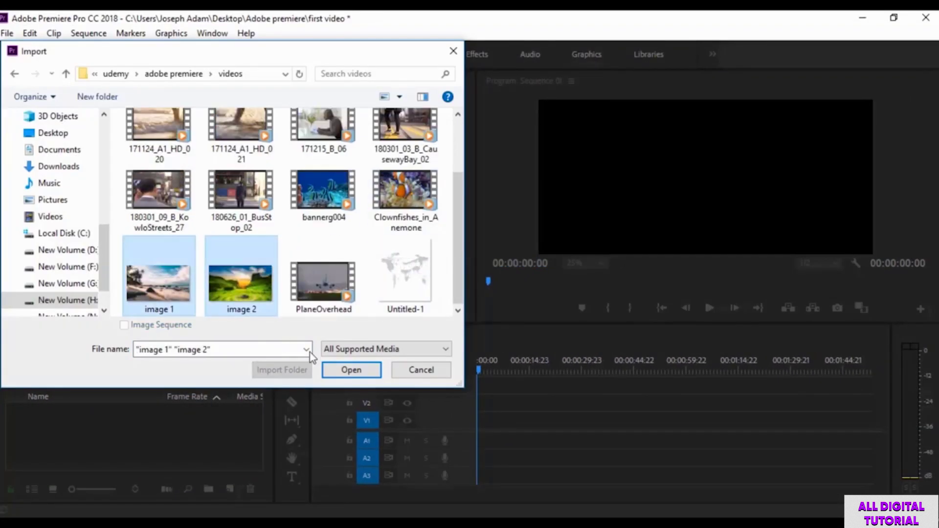
pyautogui.click(350, 368)
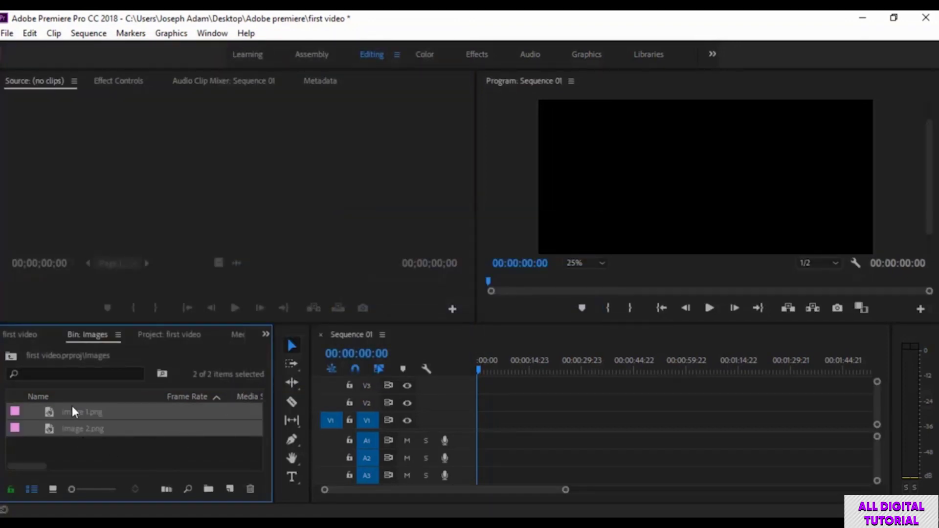
# Step: Import Audio1.m4a and Audio2.m4a from the audio folder into the Audio bin
pyautogui.click(15, 359)
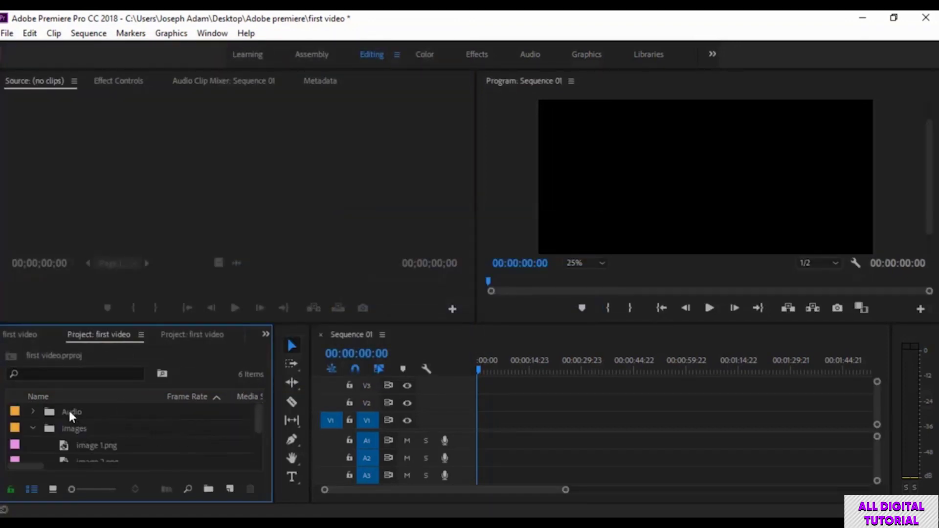
pyautogui.doubleClick(69, 409)
pyautogui.rightClick(107, 414)
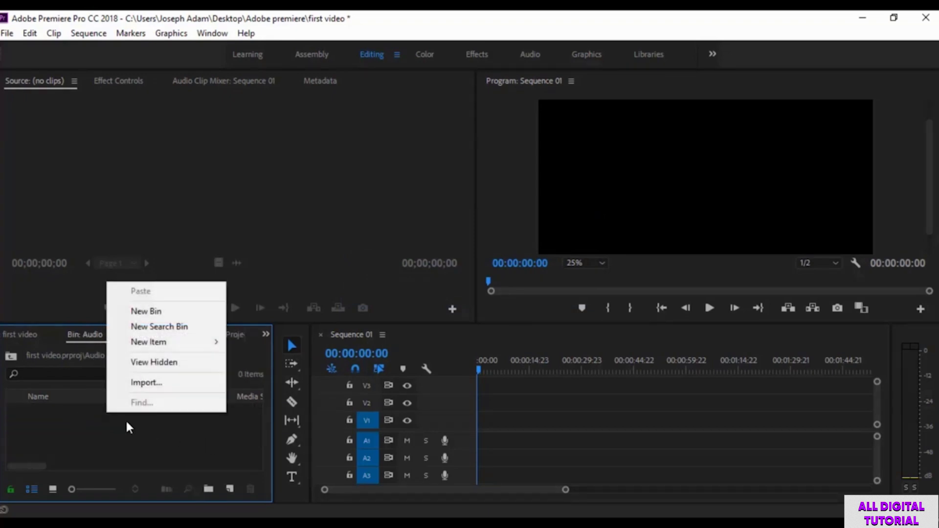
pyautogui.click(146, 382)
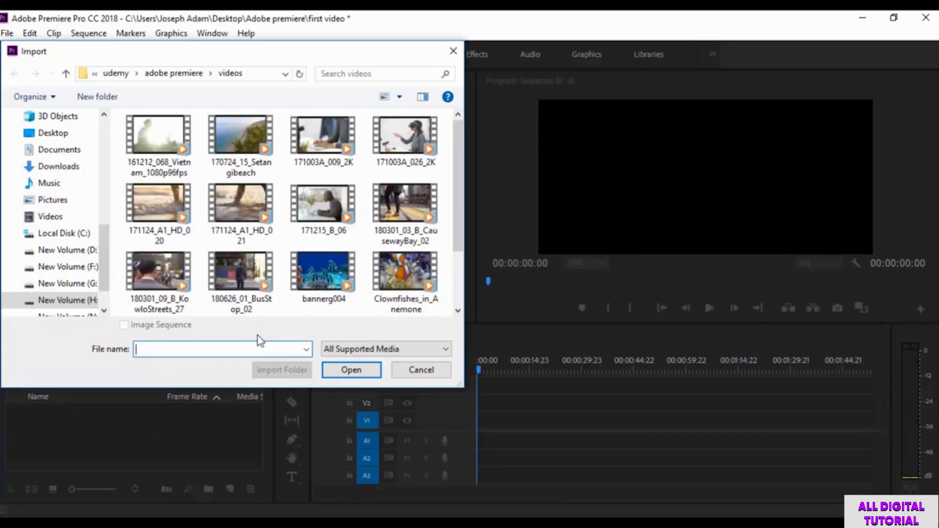
pyautogui.click(66, 74)
pyautogui.doubleClick(242, 154)
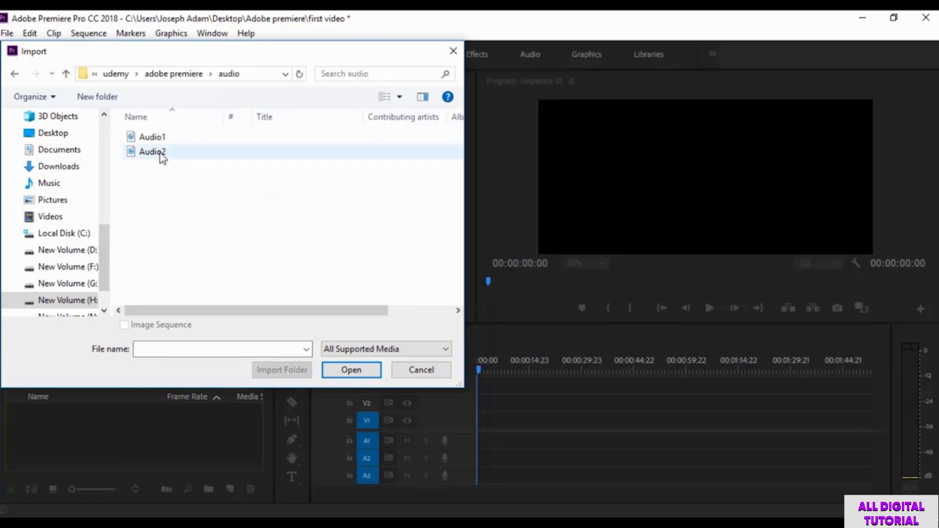
pyautogui.moveTo(158, 177); pyautogui.dragTo(164, 138)
pyautogui.click(359, 375)
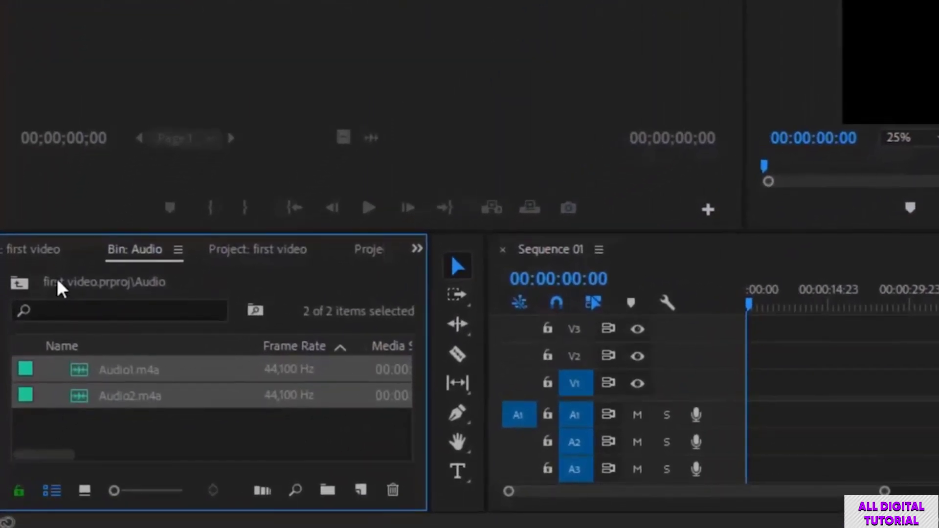
# Step: Return to the project's top level and collapse the Audio folder
pyautogui.click(19, 283)
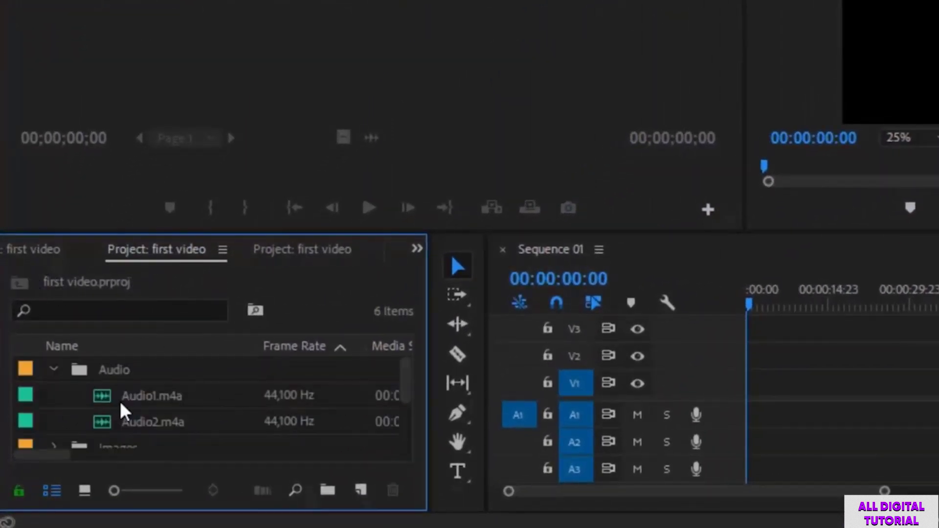
pyautogui.scroll(-2, 164, 398)
pyautogui.scroll(2, 130, 413)
pyautogui.click(54, 371)
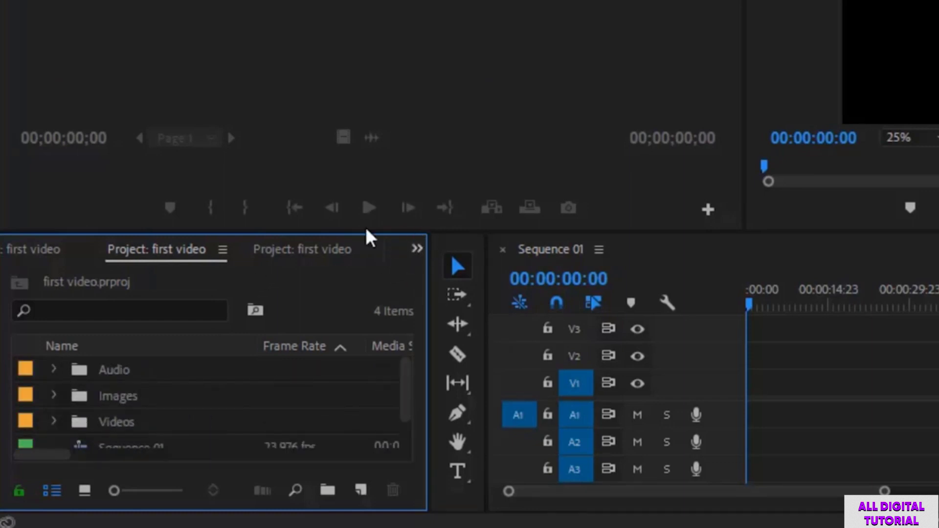
# Step: Enlarge the project and timeline panels and preview the Audio, Images and Videos folders' contents
pyautogui.moveTo(369, 231); pyautogui.dragTo(395, 128)
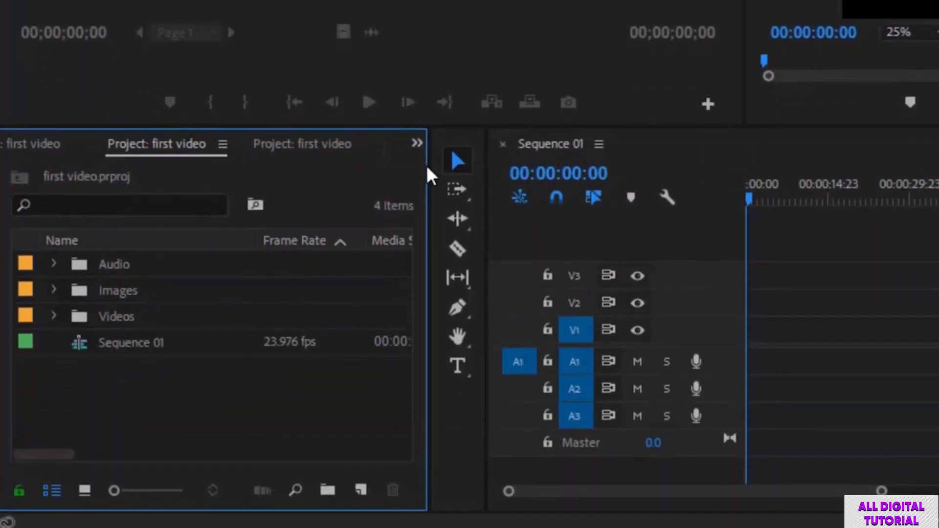
pyautogui.moveTo(427, 166); pyautogui.dragTo(635, 185)
pyautogui.click(54, 263)
pyautogui.click(54, 263)
pyautogui.click(54, 290)
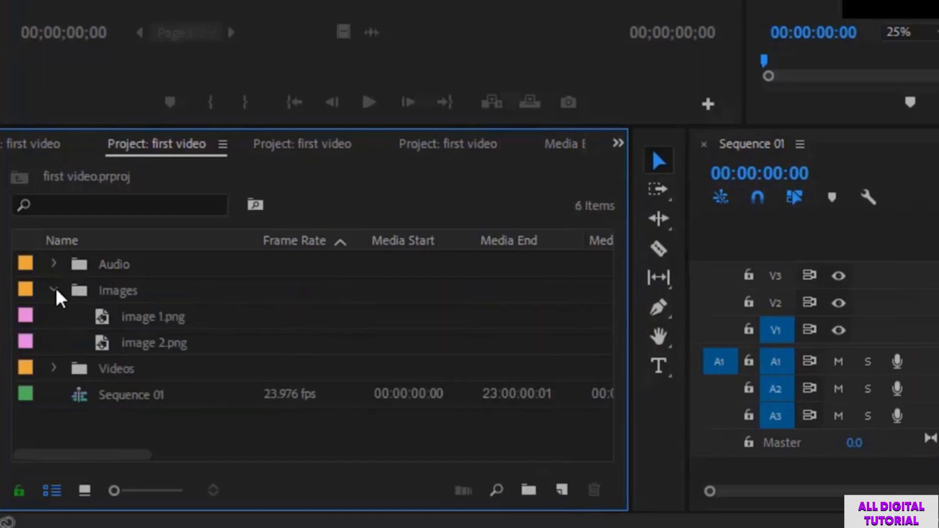
pyautogui.click(54, 290)
pyautogui.click(53, 315)
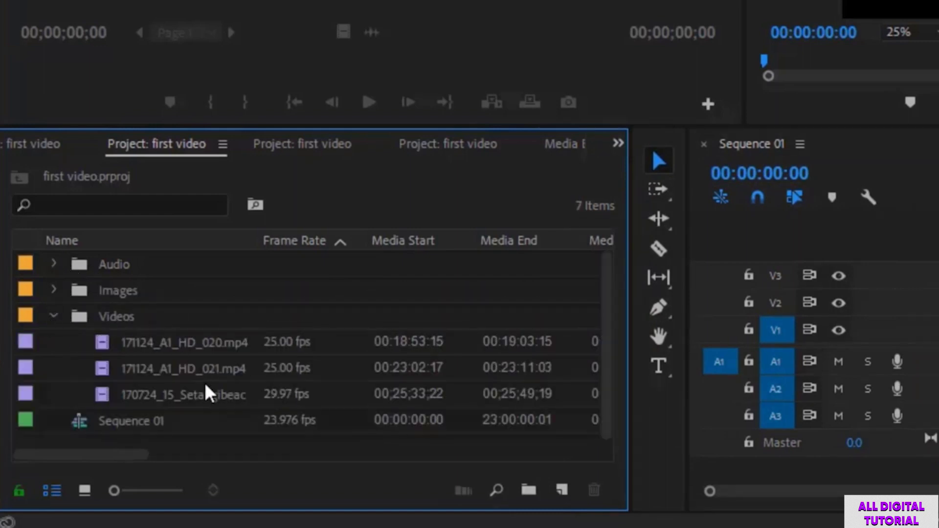
pyautogui.click(52, 316)
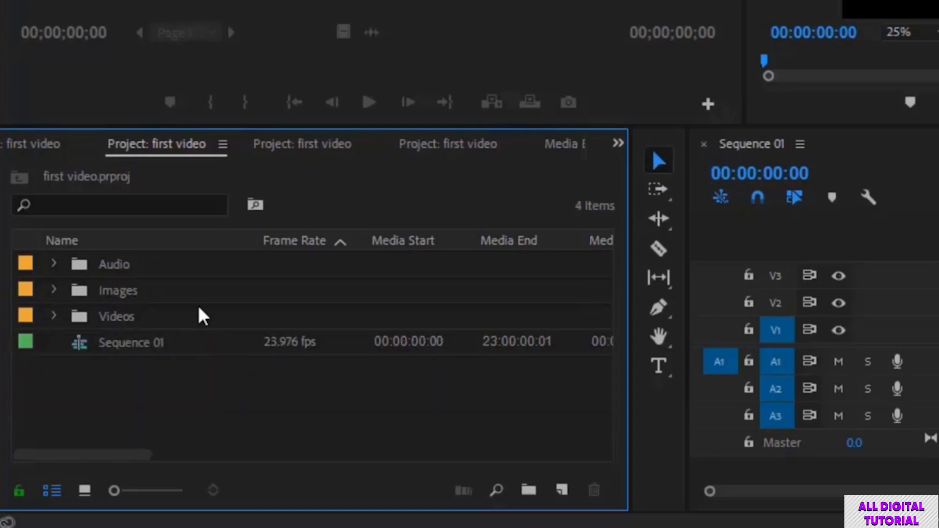
# Step: Switch to Icon View and compare icon and list views inside the Videos bin
pyautogui.click(82, 492)
pyautogui.scroll(-2, 348, 312)
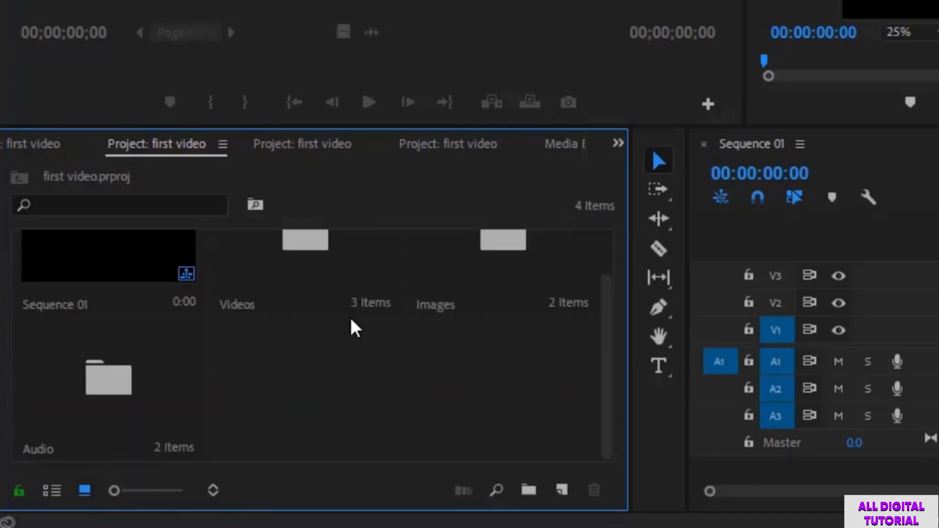
pyautogui.scroll(2, 325, 360)
pyautogui.doubleClick(296, 301)
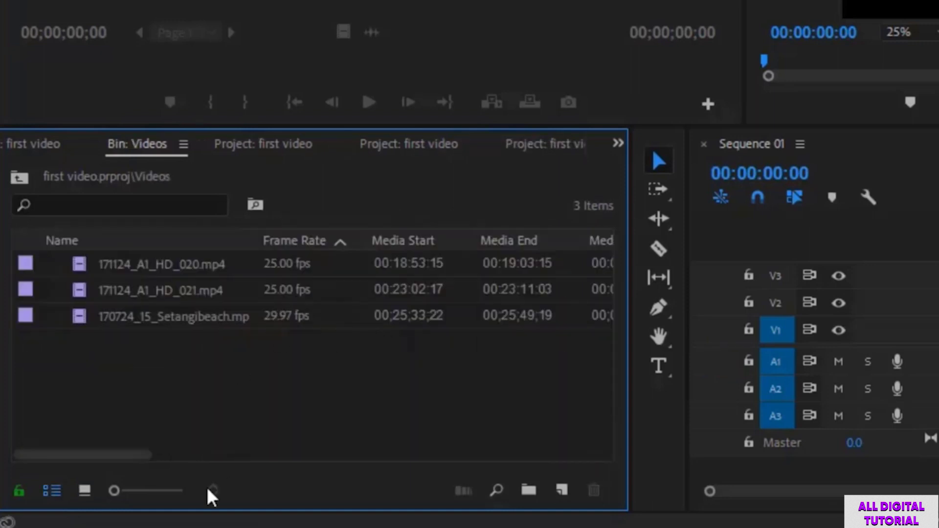
pyautogui.click(85, 491)
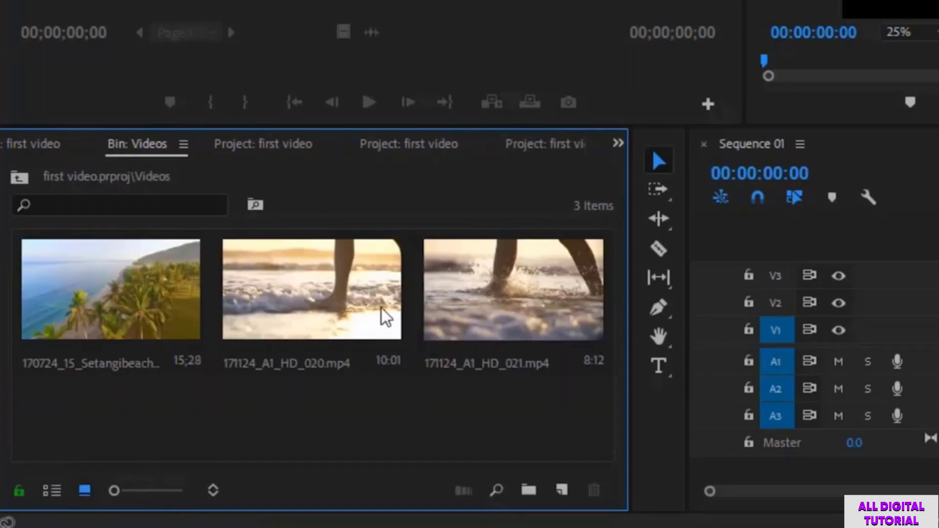
pyautogui.click(51, 489)
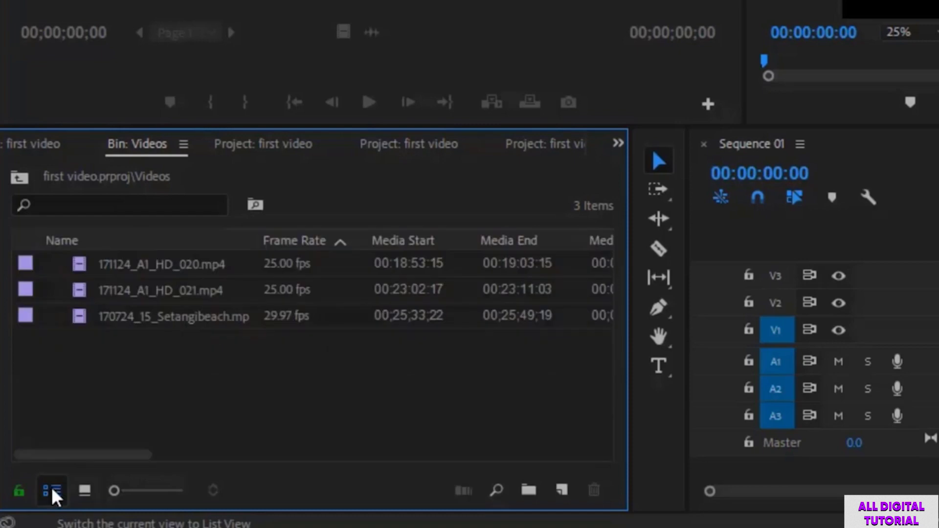
pyautogui.click(84, 491)
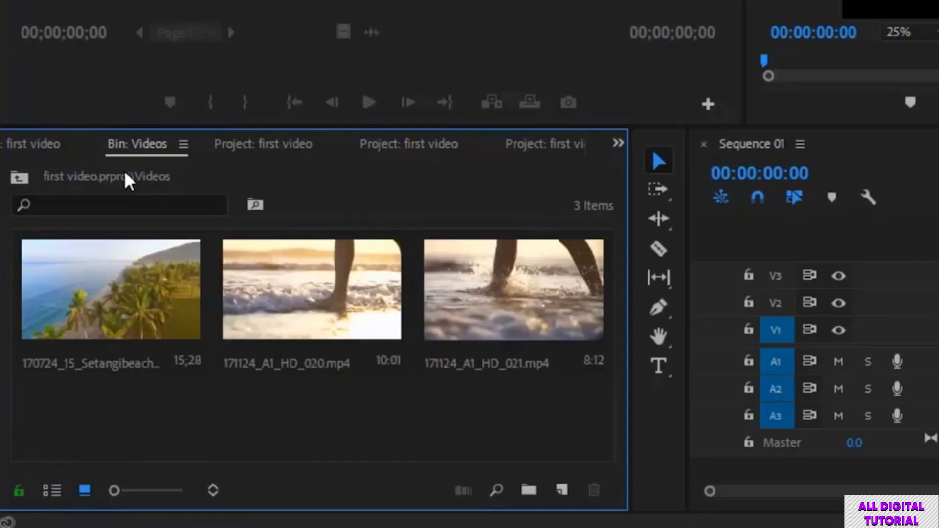
# Step: View the Images bin as thumbnails, test the thumbnail size, then list the project root
pyautogui.click(19, 177)
pyautogui.scroll(-1, 370, 320)
pyautogui.doubleClick(500, 259)
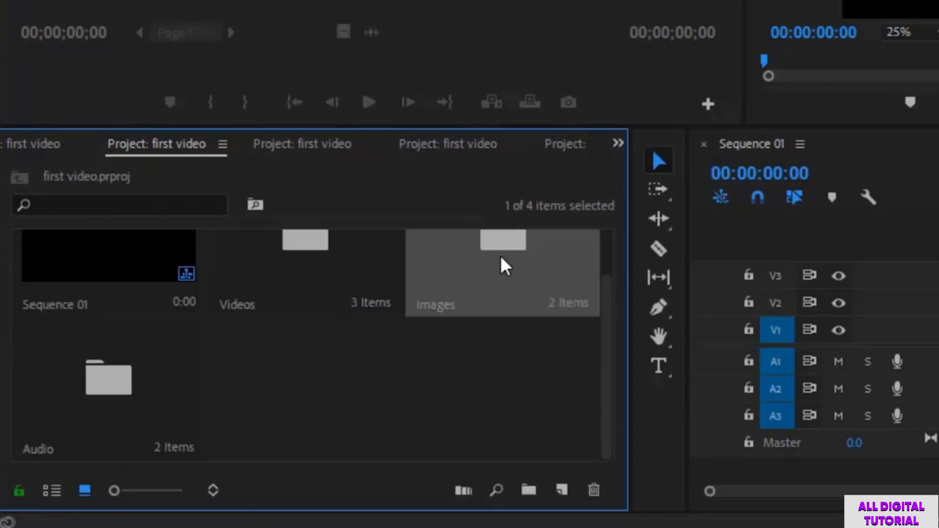
pyautogui.click(85, 494)
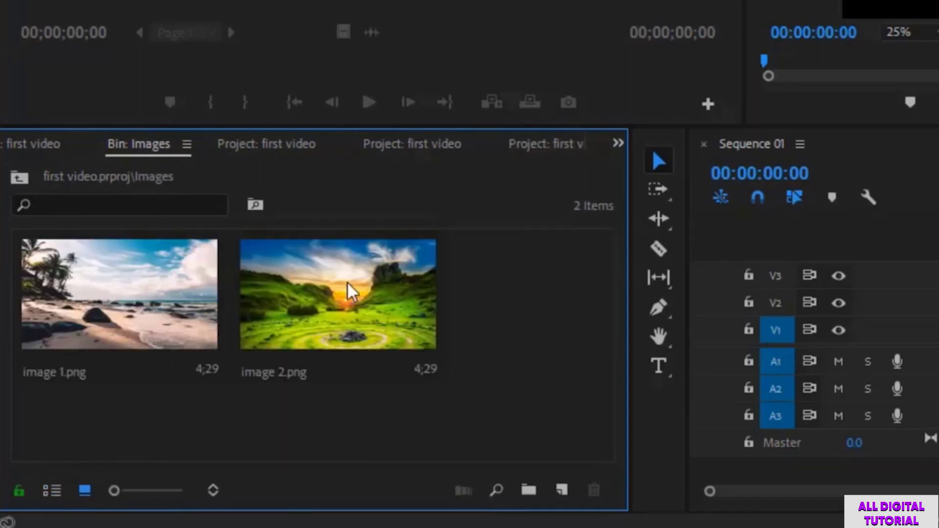
pyautogui.moveTo(121, 493); pyautogui.dragTo(101, 492)
pyautogui.click(20, 180)
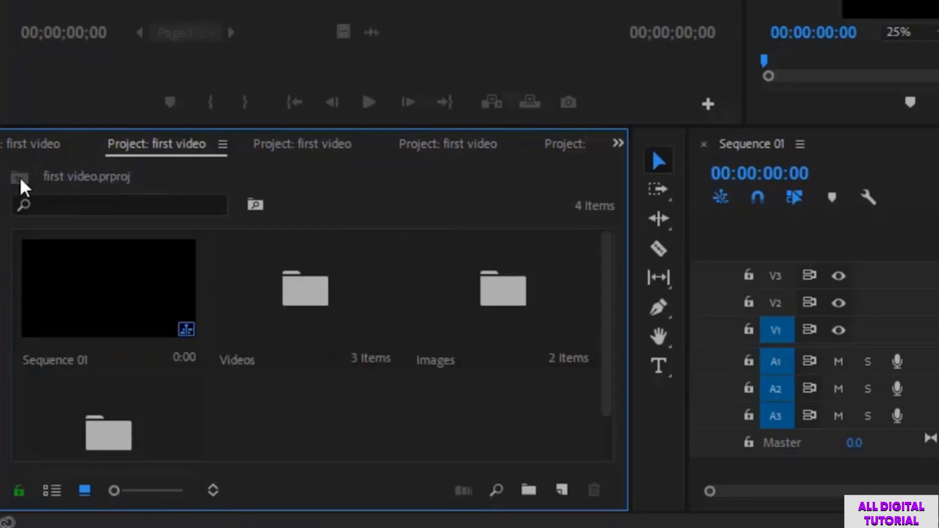
pyautogui.click(51, 491)
# Step: Collapse the Images folder and expand the video folder to list its two clips
pyautogui.click(54, 290)
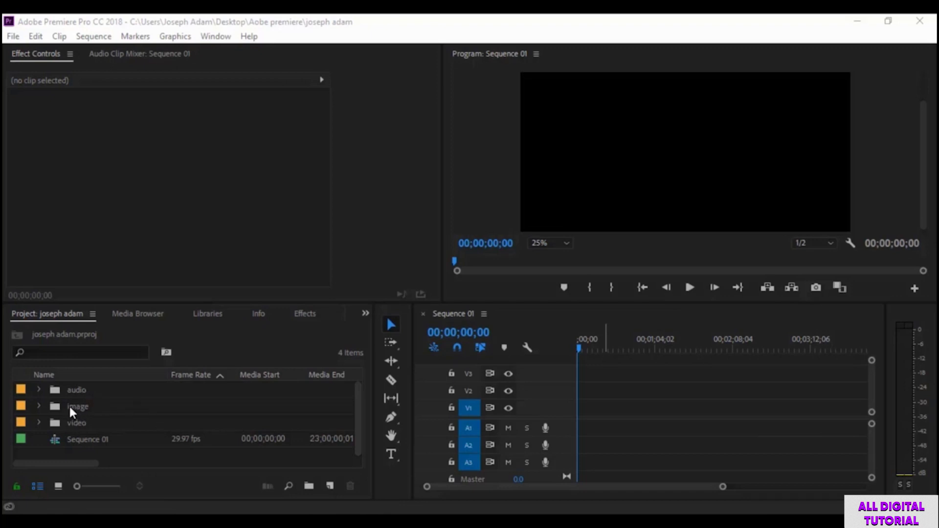
pyautogui.click(39, 423)
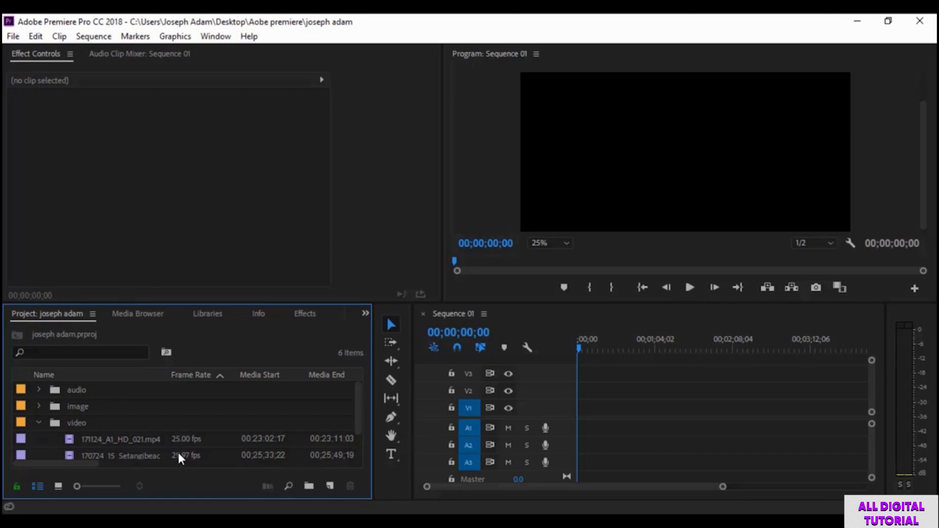
pyautogui.scroll(-1, 178, 458)
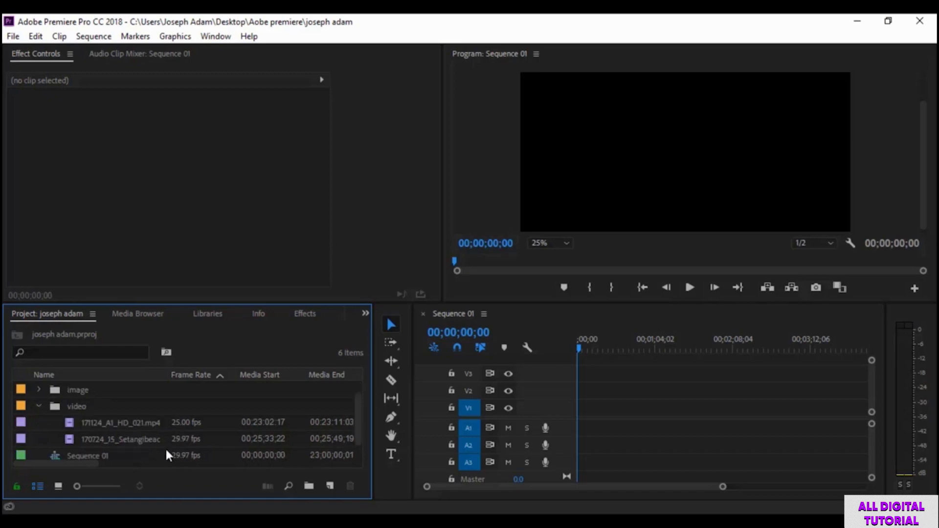
pyautogui.click(38, 407)
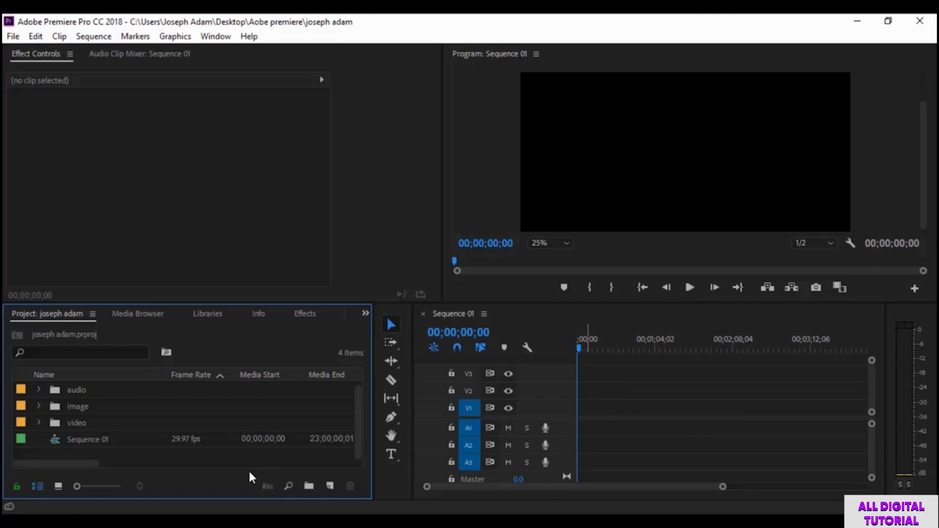
pyautogui.click(39, 423)
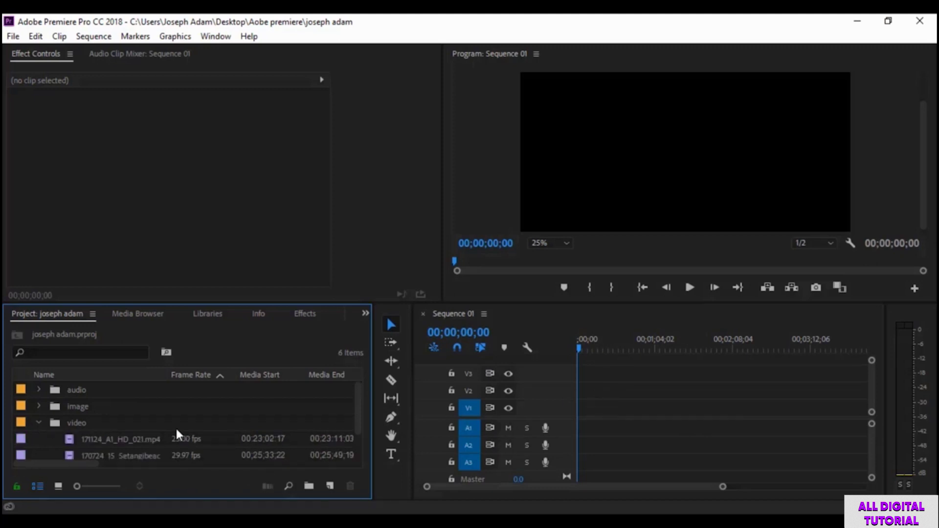
# Step: Drag 171124_A1_HD_021.mp4 onto the start of track V1 in Sequence 01
pyautogui.click(133, 445)
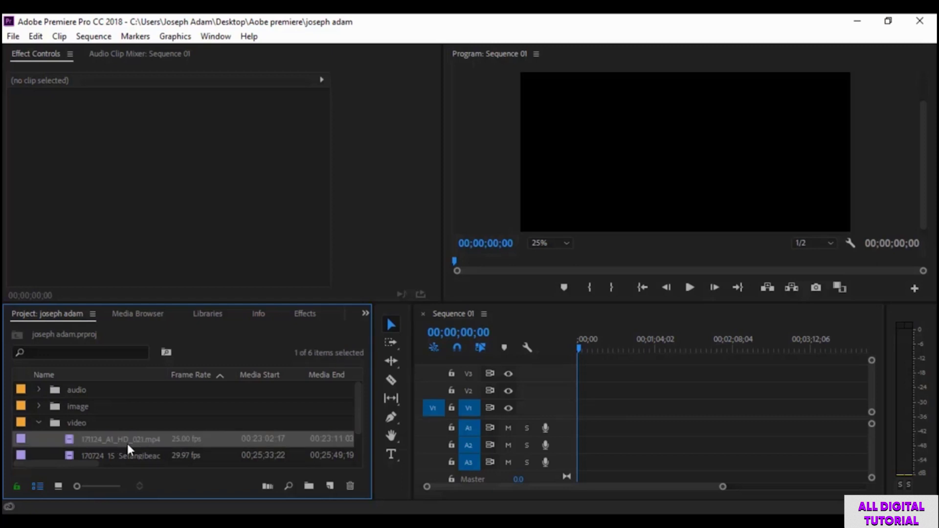
pyautogui.moveTo(122, 441); pyautogui.dragTo(593, 407)
pyautogui.moveTo(593, 406); pyautogui.dragTo(587, 408)
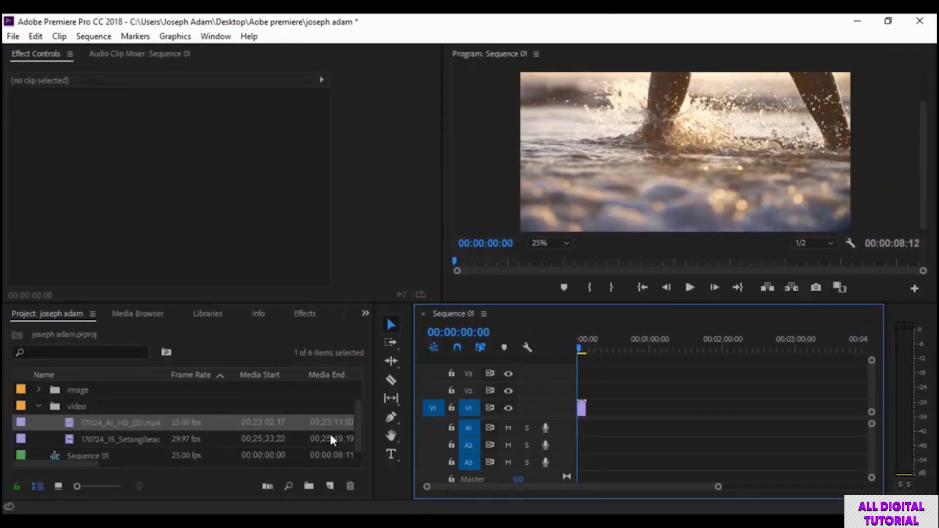
# Step: Place image 1.png on V1 directly after the video clip
pyautogui.click(39, 390)
pyautogui.click(100, 410)
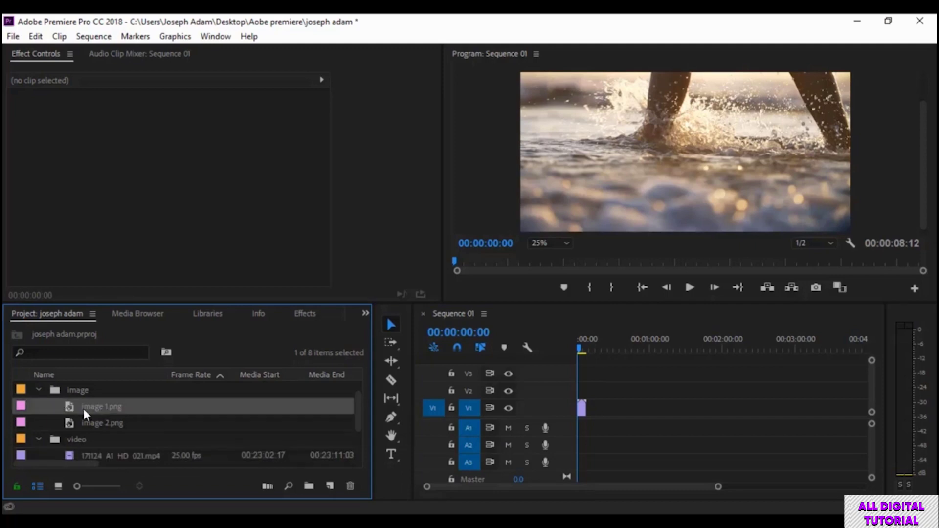
pyautogui.moveTo(241, 416); pyautogui.dragTo(590, 408)
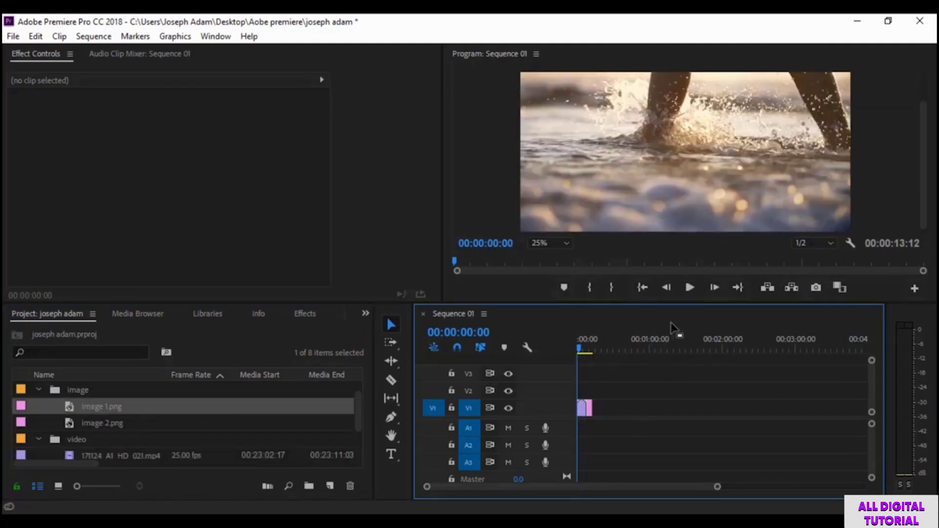
# Step: Play the sequence, stop it, and return the playhead to the start
pyautogui.click(690, 288)
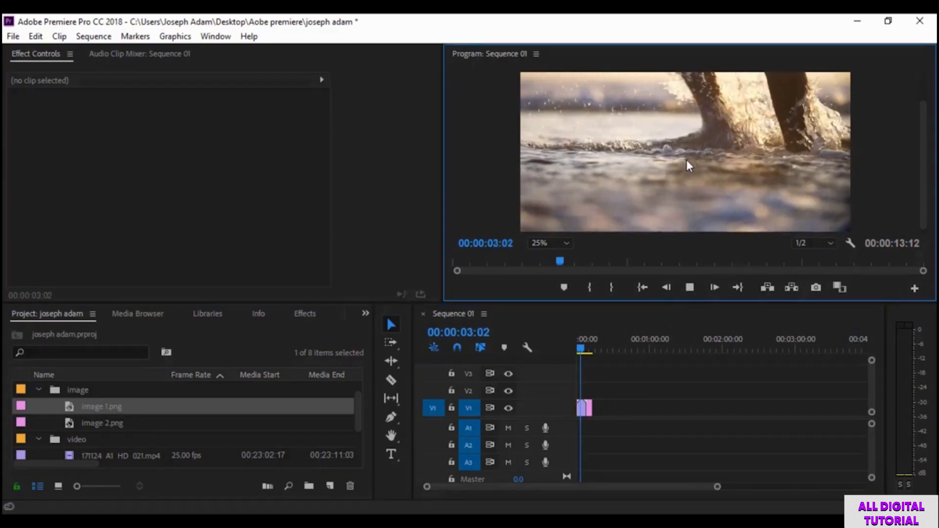
pyautogui.click(690, 288)
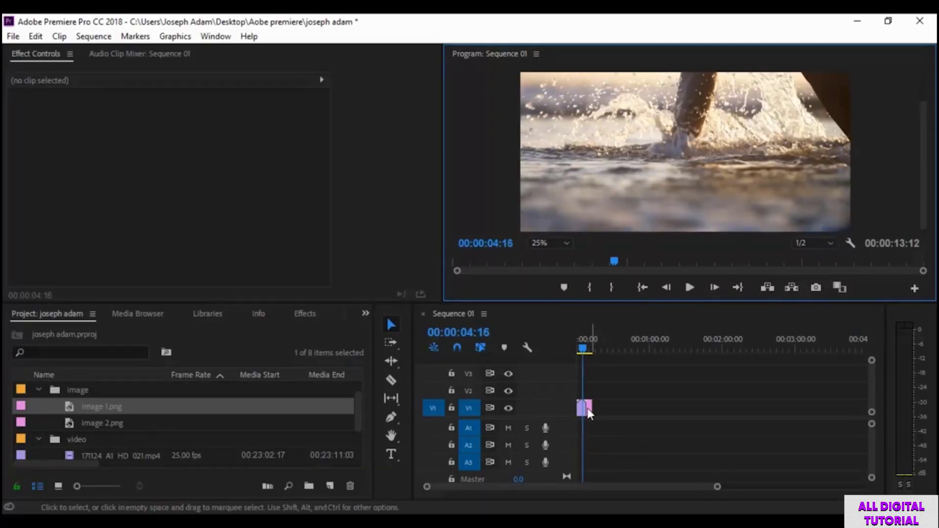
pyautogui.click(574, 349)
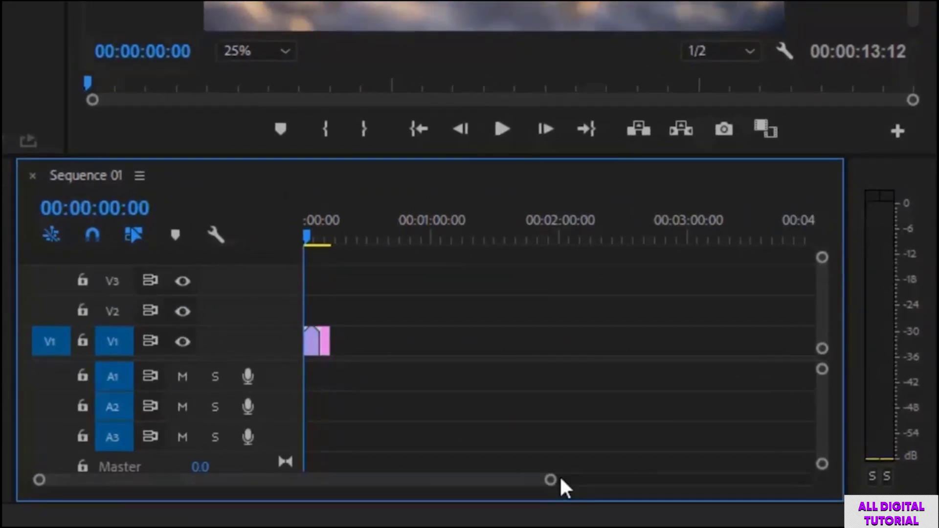
# Step: Zoom the timeline in on both clips and expand tracks V1 and V2 to inspect them
pyautogui.moveTo(551, 483)
pyautogui.mouseDown()
pyautogui.moveTo(273, 494)
pyautogui.moveTo(697, 484)
pyautogui.moveTo(541, 499)
pyautogui.mouseUp()
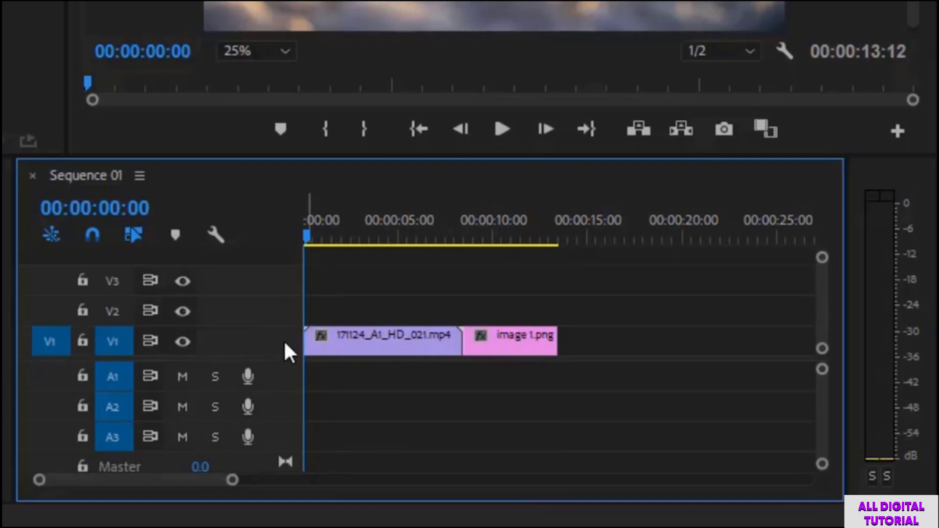
pyautogui.doubleClick(272, 345)
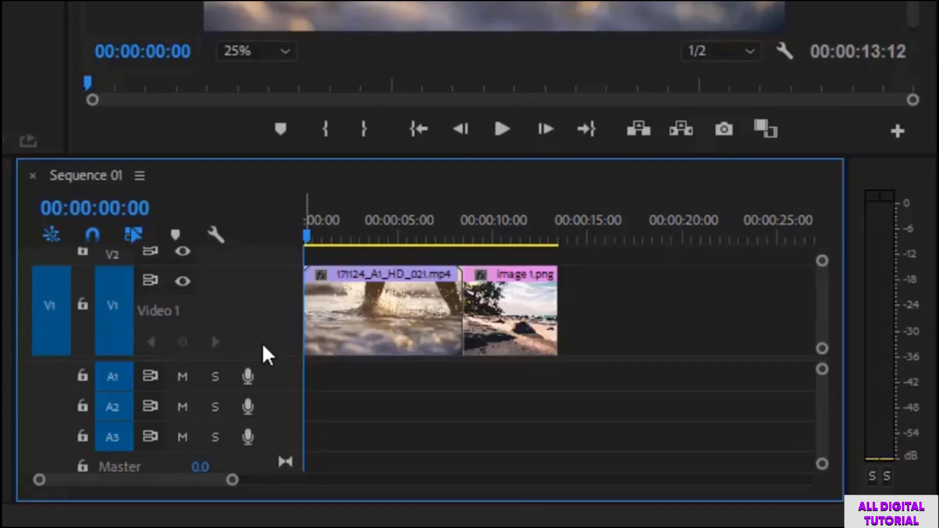
pyautogui.click(523, 331)
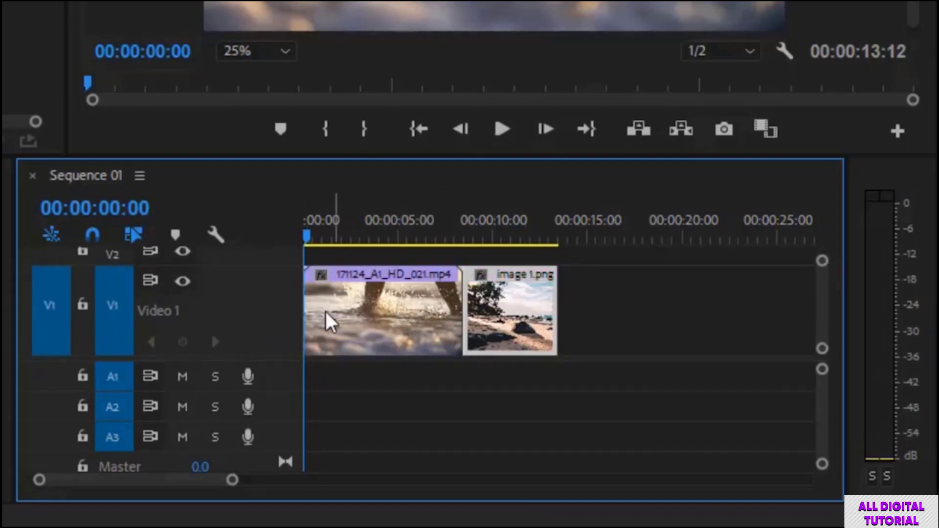
pyautogui.click(375, 332)
pyautogui.click(518, 329)
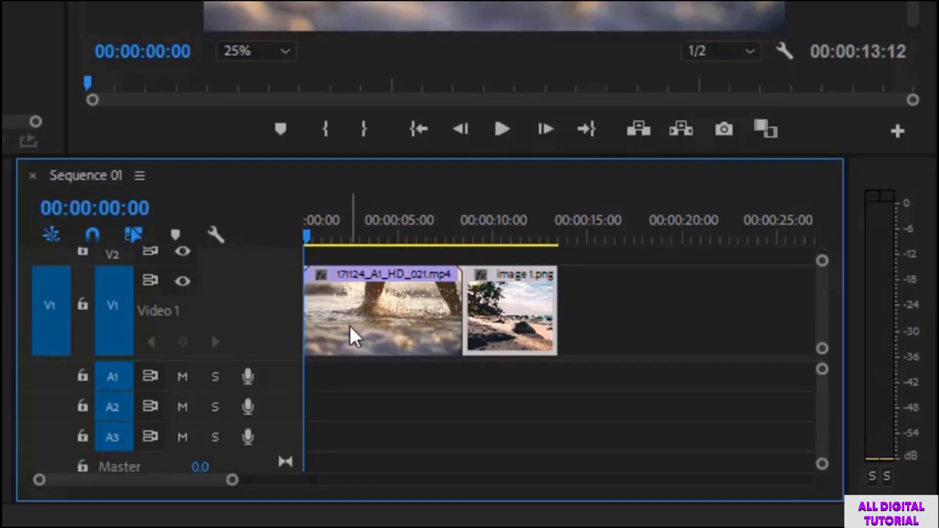
pyautogui.click(425, 336)
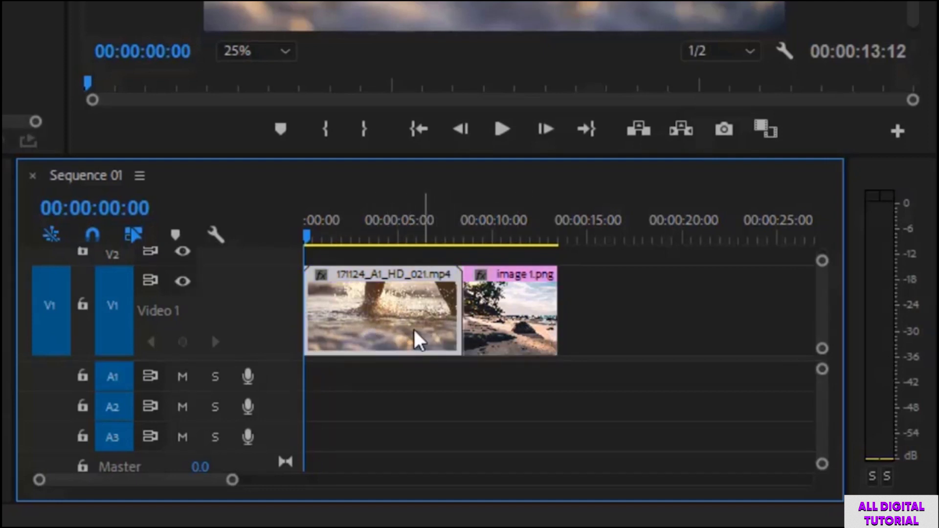
pyautogui.doubleClick(279, 321)
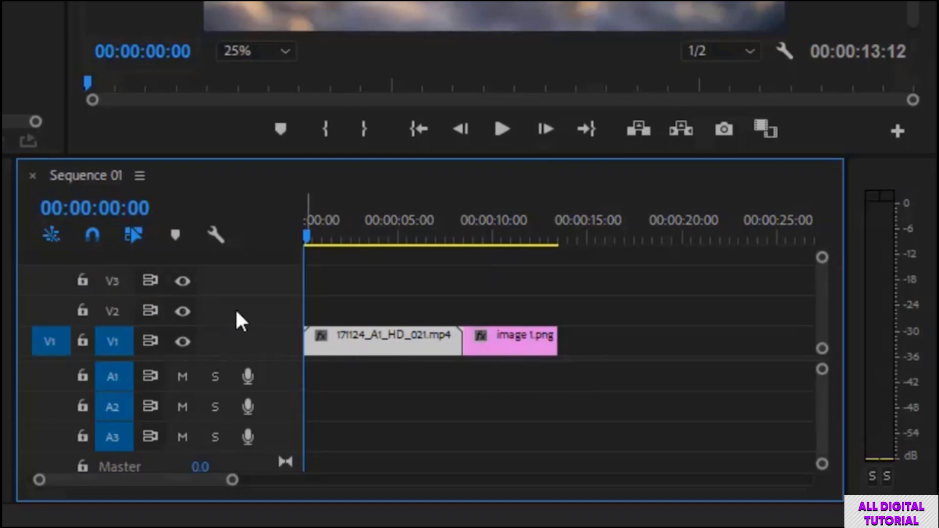
pyautogui.doubleClick(269, 311)
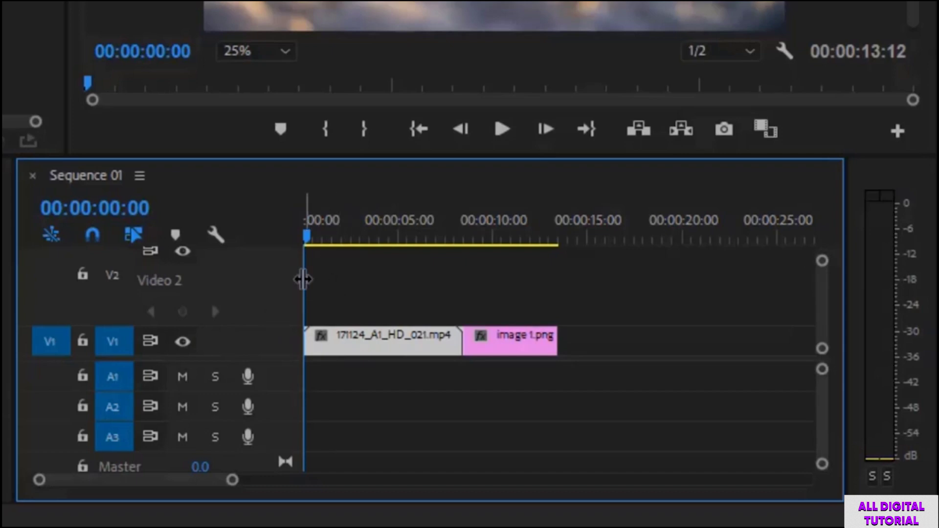
pyautogui.doubleClick(272, 288)
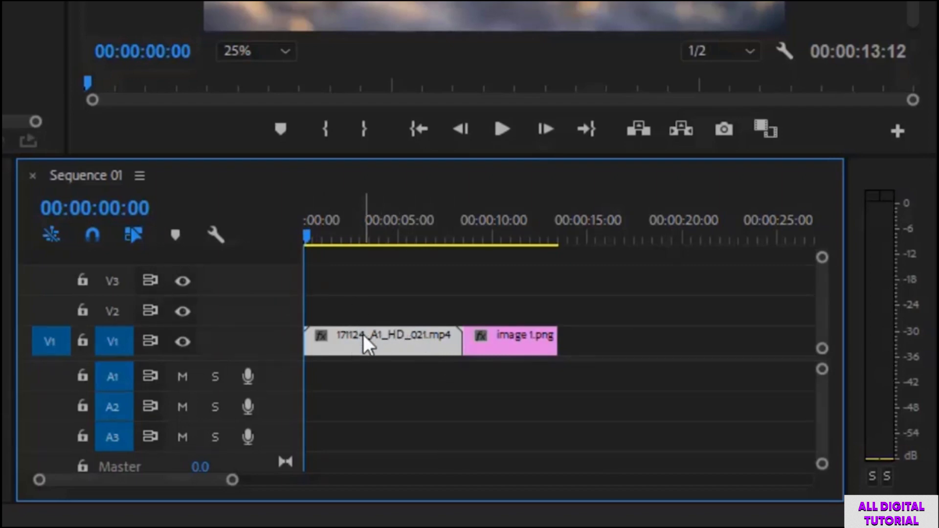
# Step: Move 171124_A1_HD_021.mp4 from V1 up to V2 and adjust its position along V2
pyautogui.moveTo(363, 342); pyautogui.dragTo(363, 306)
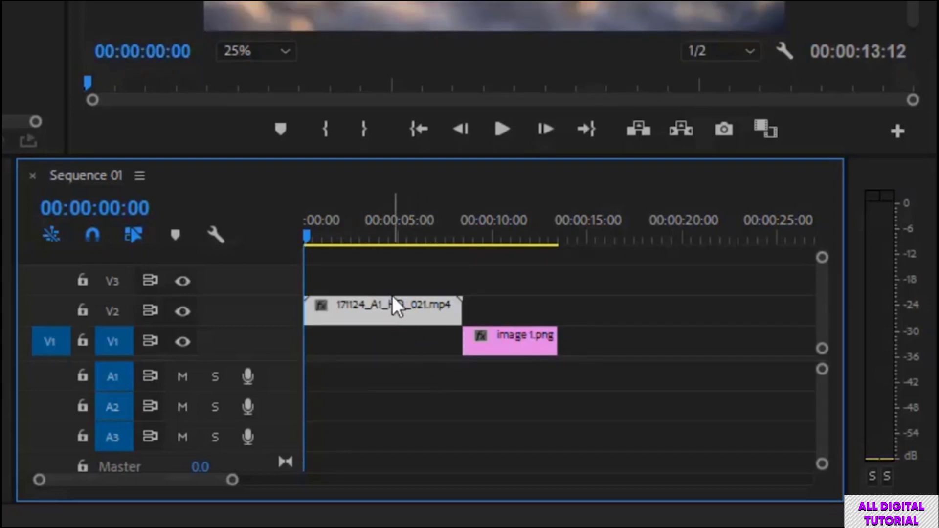
pyautogui.moveTo(372, 310); pyautogui.dragTo(608, 318)
pyautogui.click(520, 238)
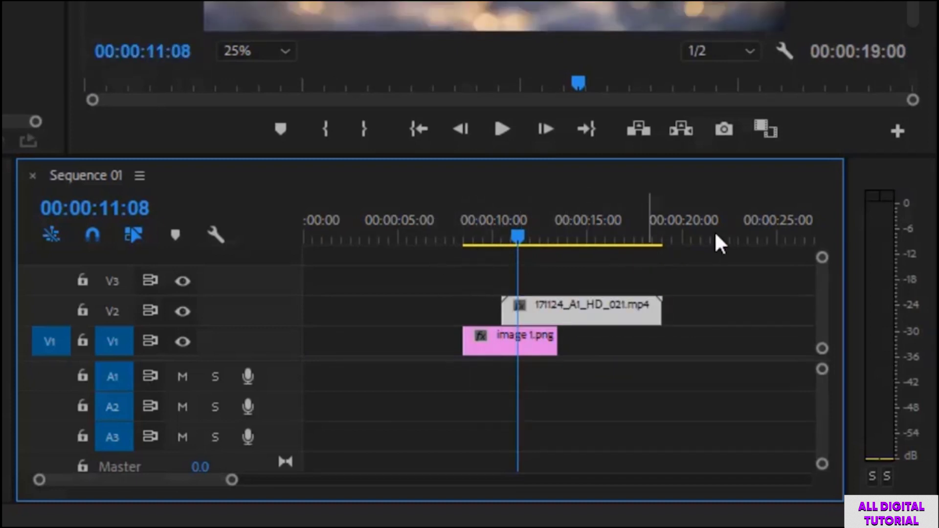
pyautogui.moveTo(577, 321); pyautogui.dragTo(377, 316)
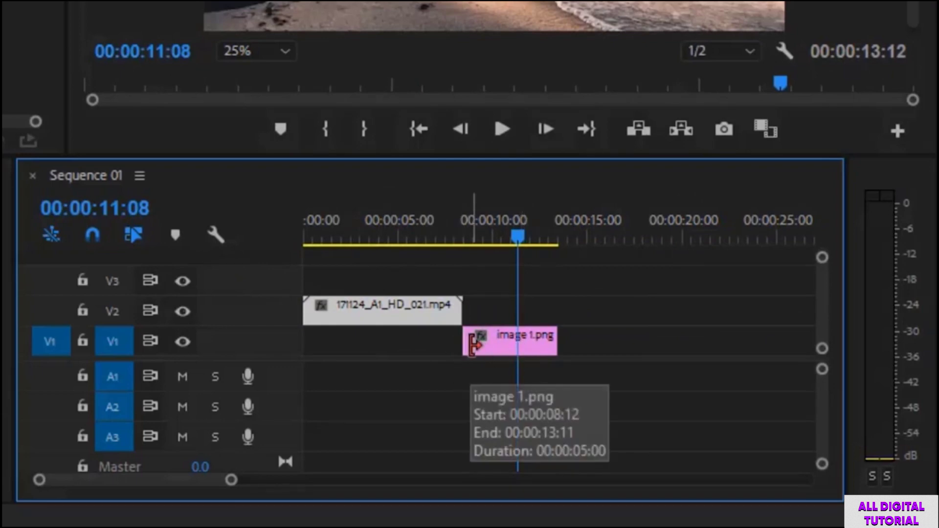
pyautogui.click(504, 343)
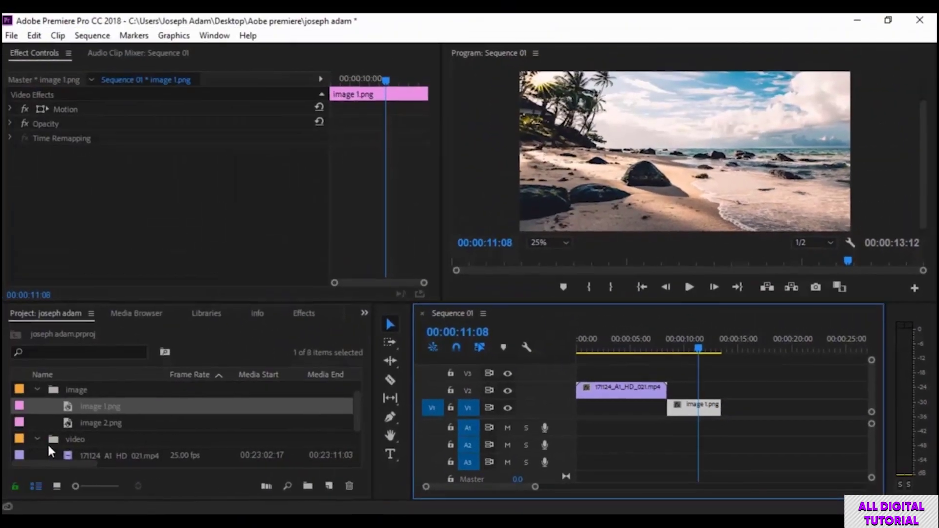
# Step: Add audio 1.m4a to track A1 and enlarge A1 to show its waveform
pyautogui.click(38, 439)
pyautogui.scroll(-1, 89, 424)
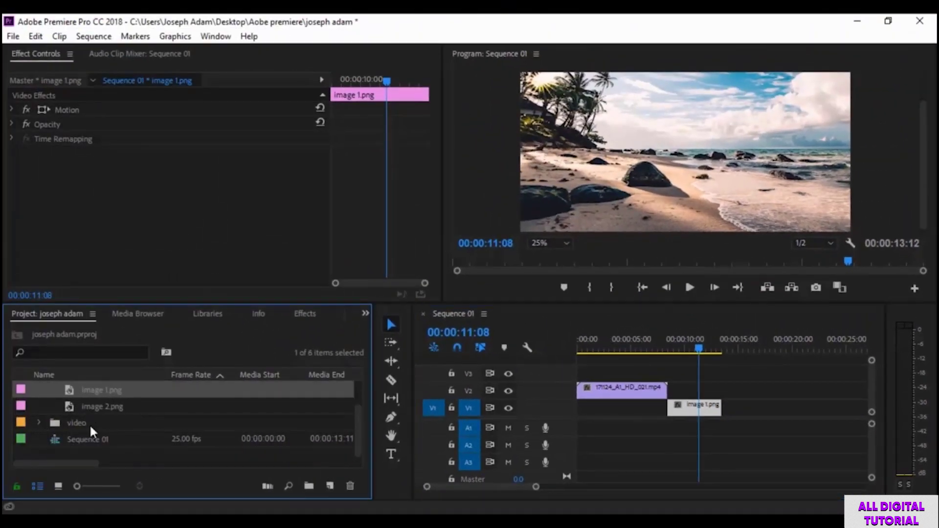
pyautogui.scroll(2, 101, 412)
pyautogui.click(39, 390)
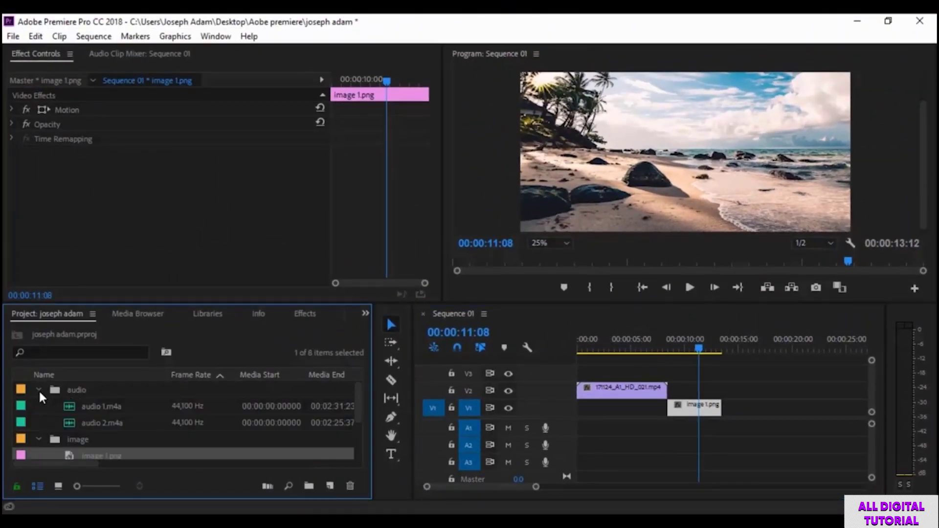
pyautogui.click(114, 406)
pyautogui.moveTo(113, 406); pyautogui.dragTo(582, 429)
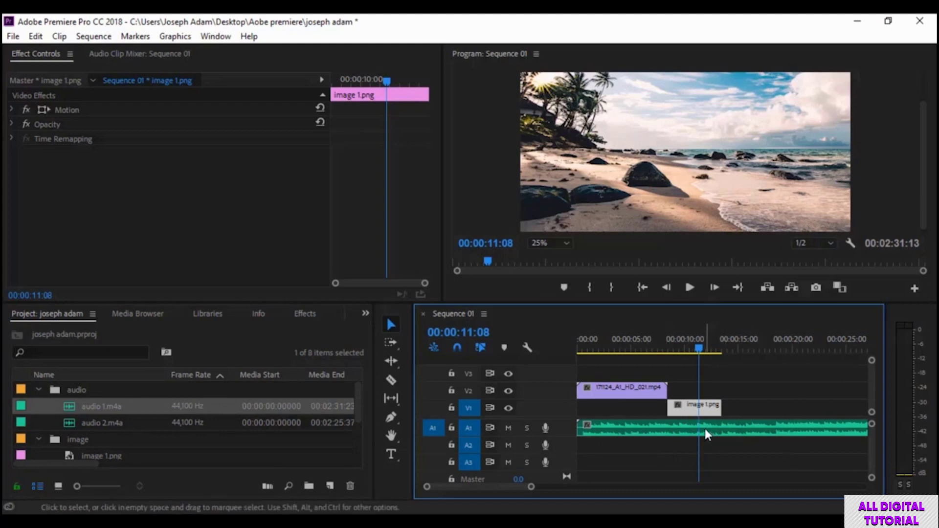
pyautogui.doubleClick(566, 431)
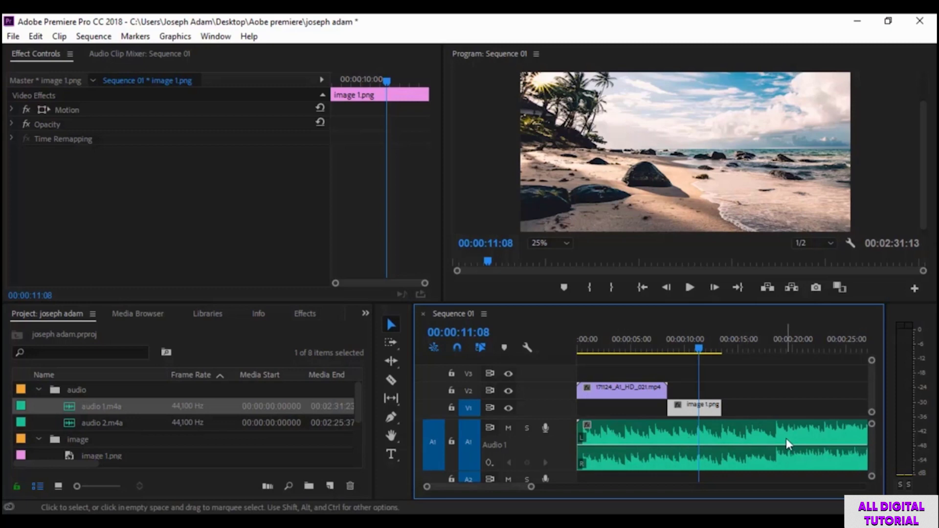
pyautogui.click(640, 433)
pyautogui.moveTo(639, 433); pyautogui.dragTo(706, 415)
pyautogui.click(759, 384)
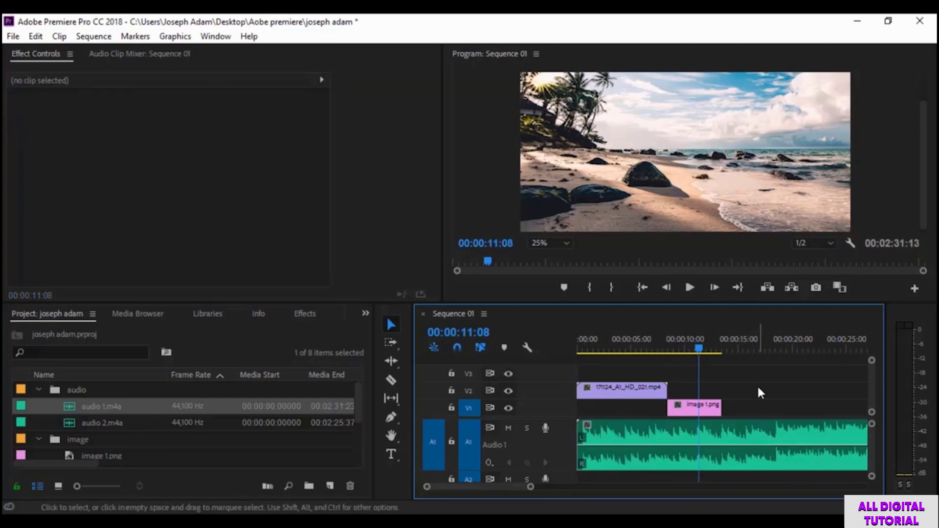
pyautogui.moveTo(697, 348); pyautogui.dragTo(572, 350)
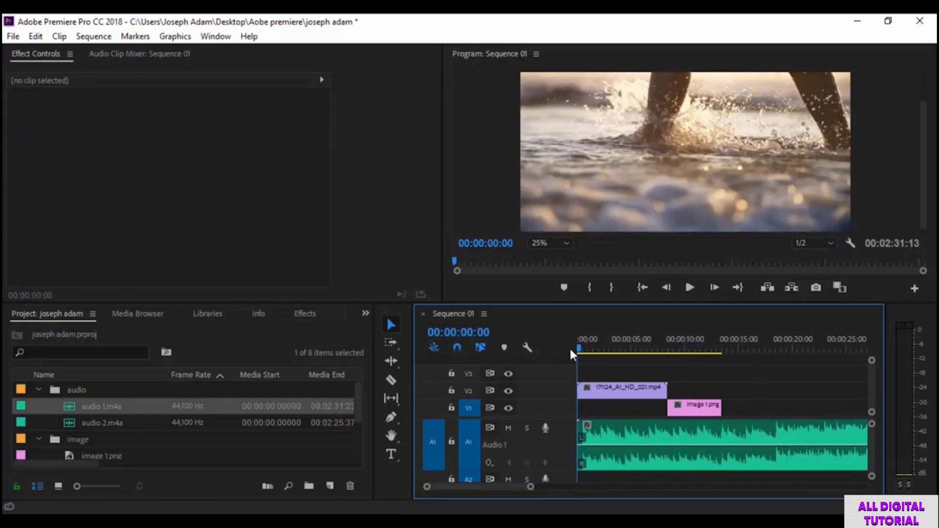
pyautogui.click(690, 288)
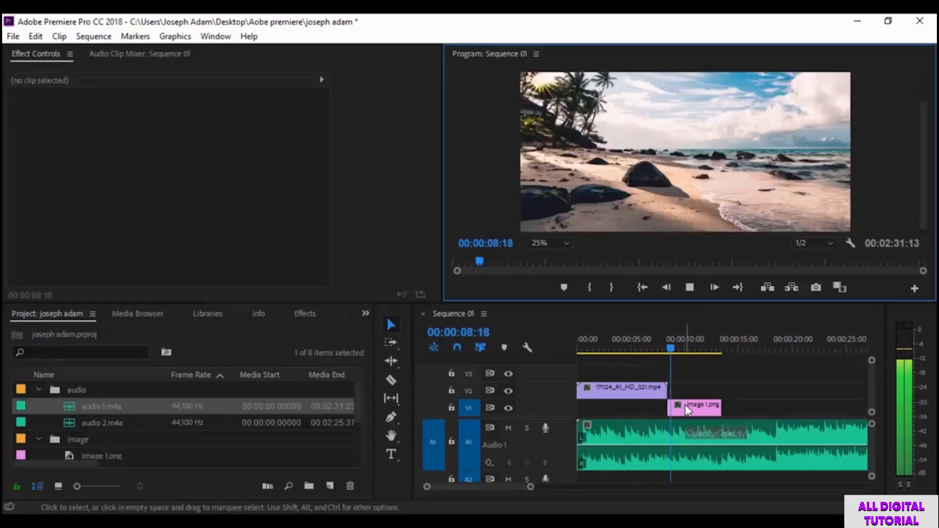
pyautogui.press('space')
pyautogui.moveTo(685, 349); pyautogui.dragTo(571, 351)
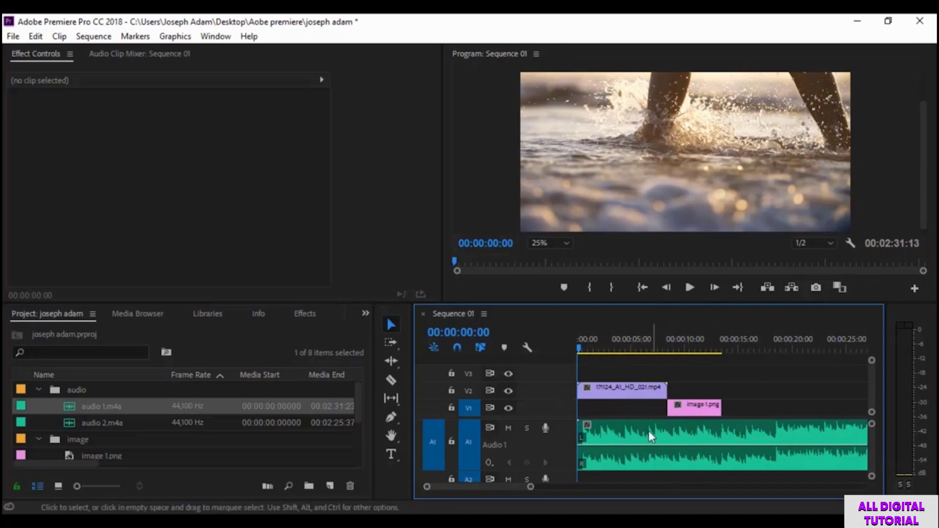
pyautogui.click(698, 441)
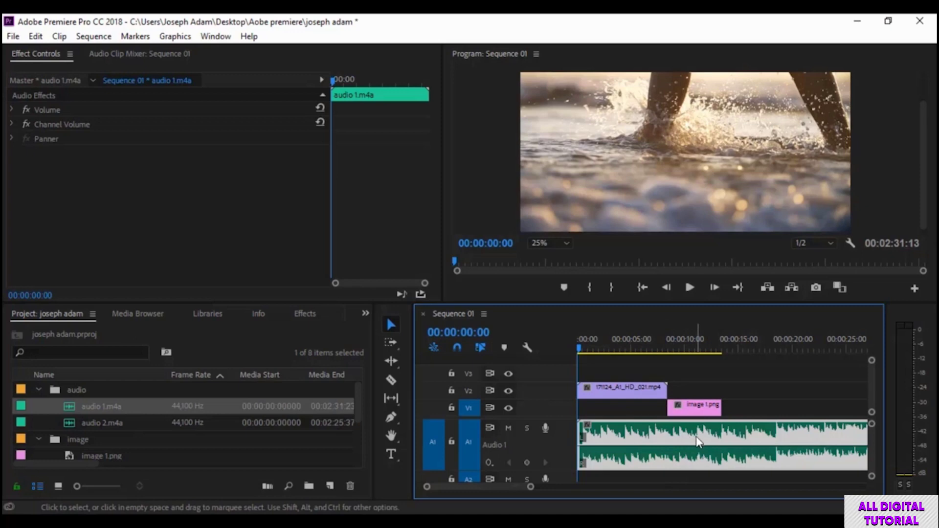
pyautogui.press('Delete')
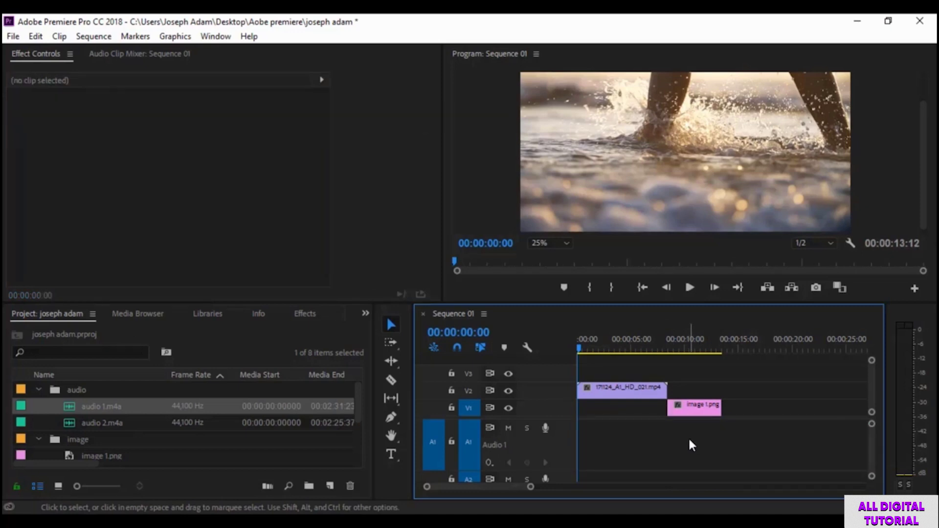
pyautogui.hotkey('ctrl', 'z')
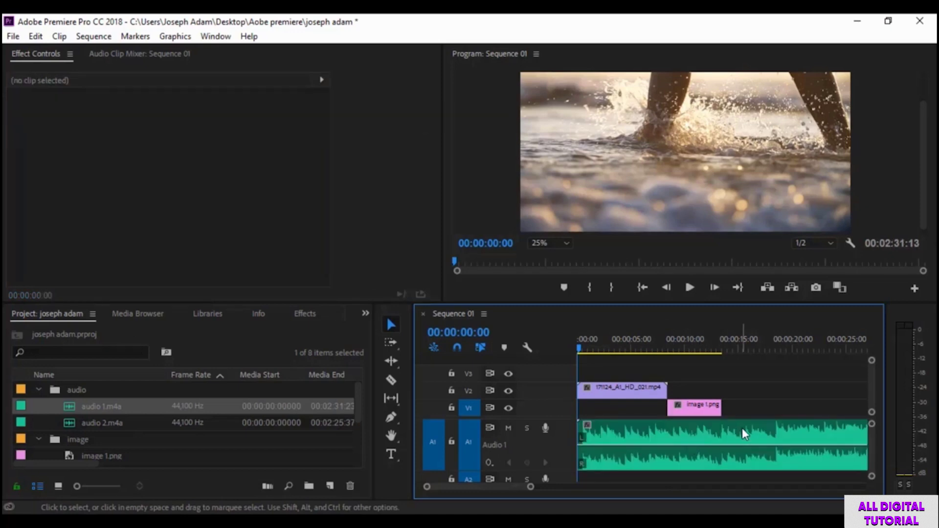
pyautogui.moveTo(743, 375); pyautogui.dragTo(597, 482)
pyautogui.press('Delete')
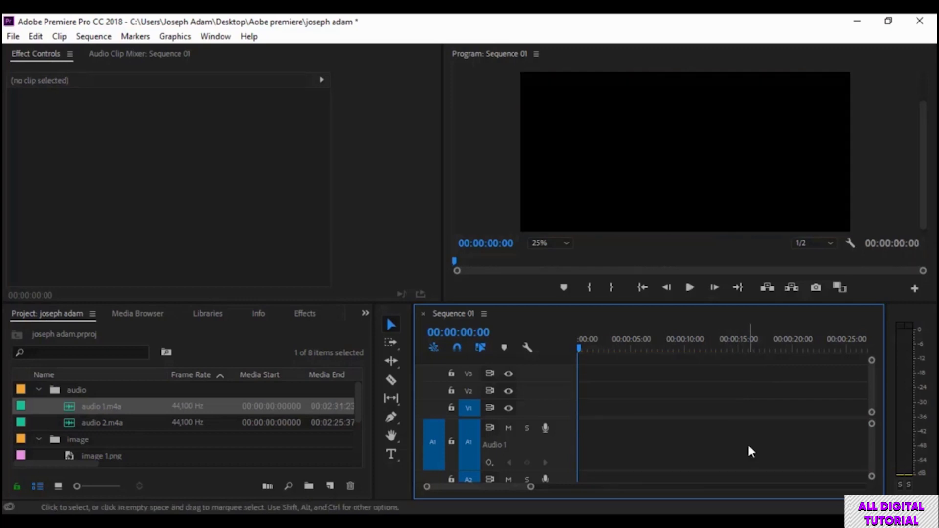
pyautogui.hotkey('ctrl', 'z')
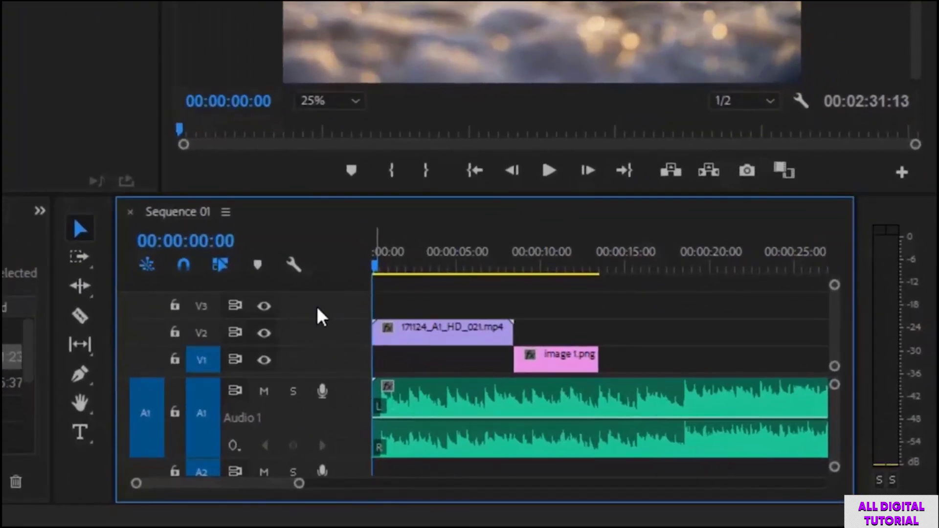
# Step: Add video tracks V4 and V5 from the track header menu and adjust track height
pyautogui.rightClick(467, 352)
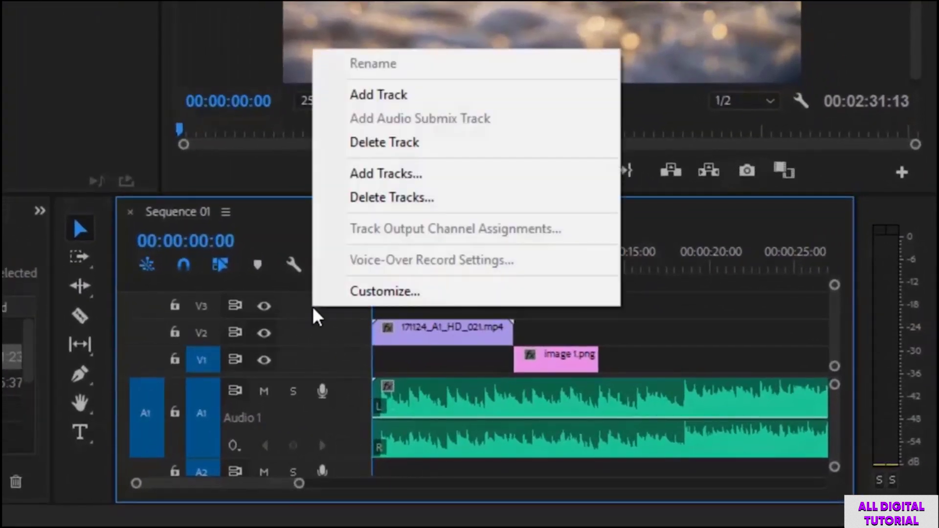
pyautogui.click(396, 94)
pyautogui.moveTo(834, 284); pyautogui.dragTo(833, 269)
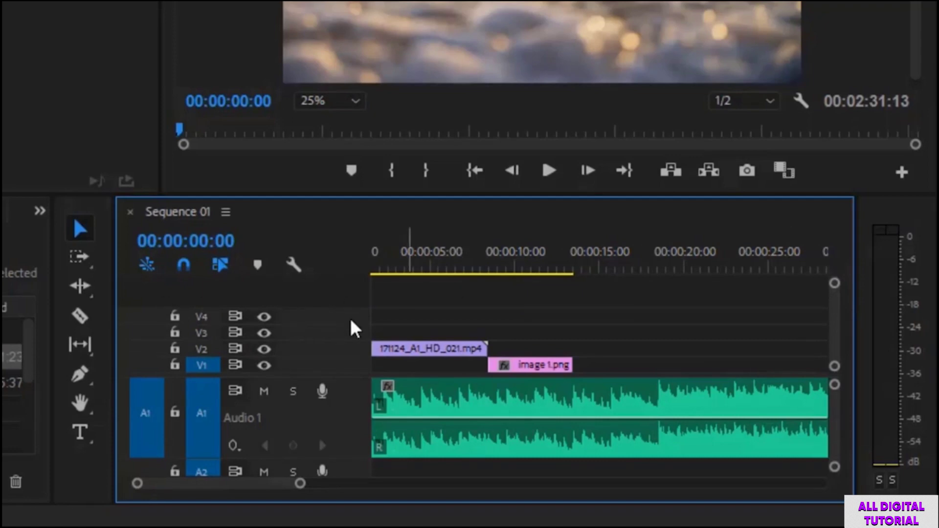
pyautogui.rightClick(313, 326)
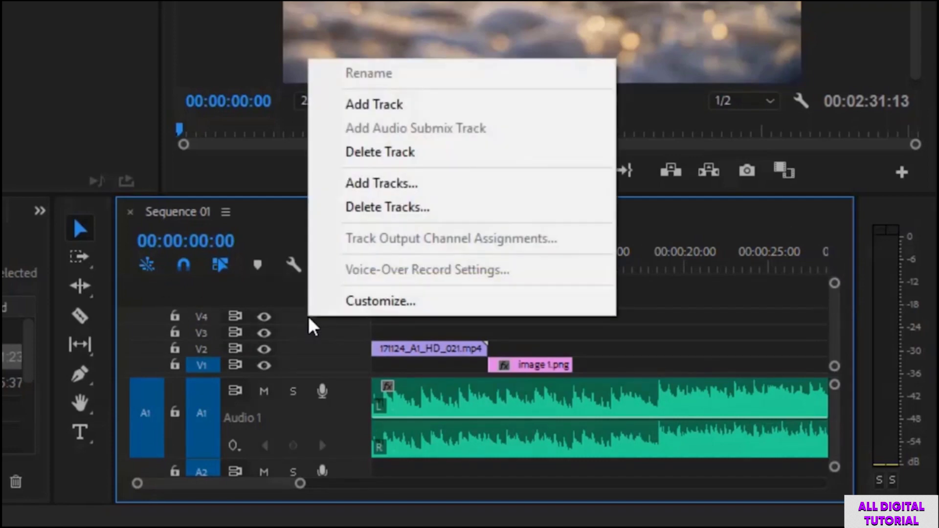
pyautogui.click(406, 104)
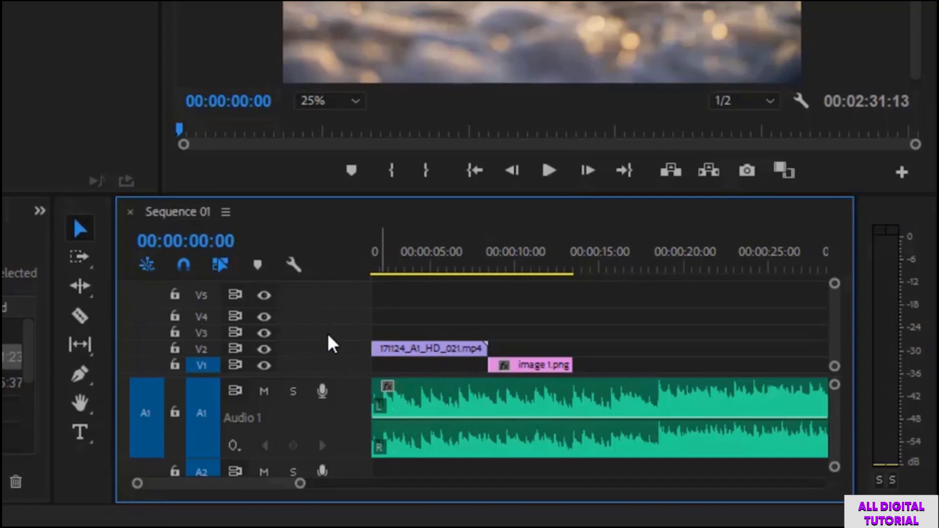
pyautogui.rightClick(316, 293)
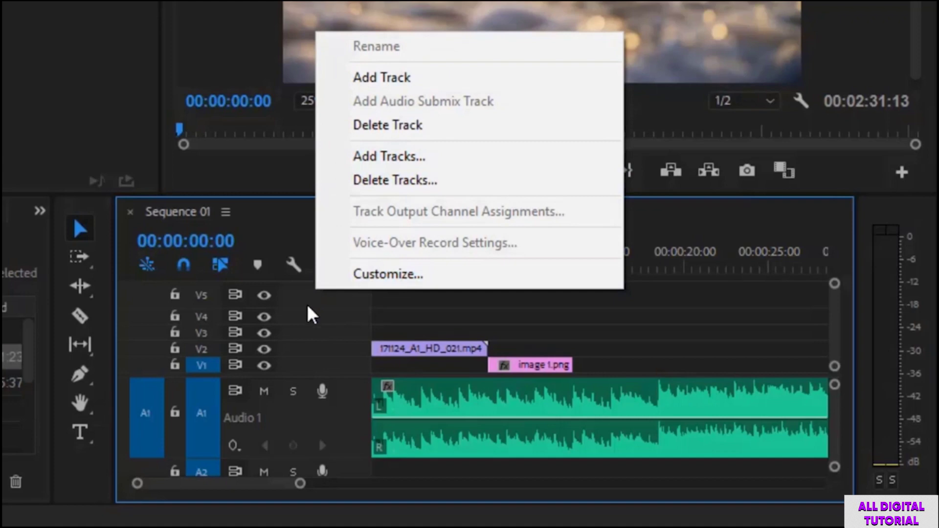
pyautogui.rightClick(301, 294)
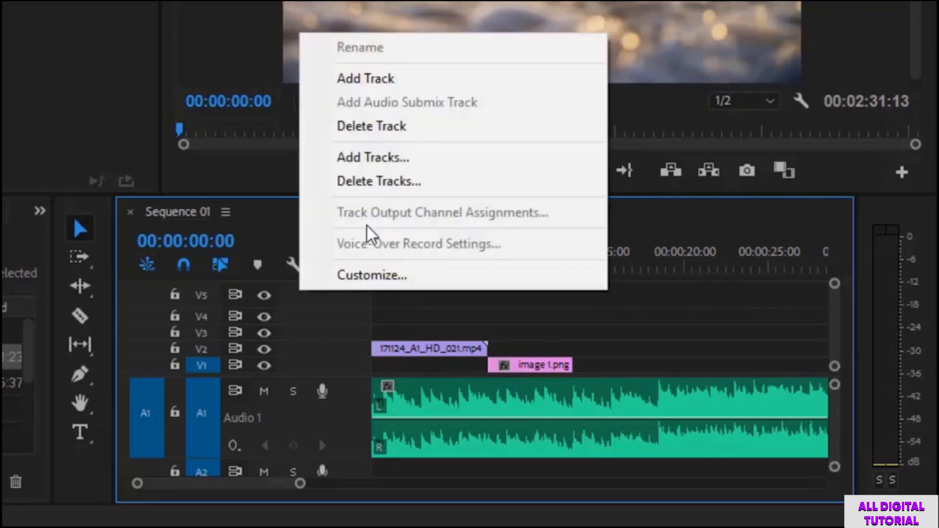
# Step: Add 5 video tracks in the Add Tracks dialog, keeping audio placement After Audio 3
pyautogui.click(437, 169)
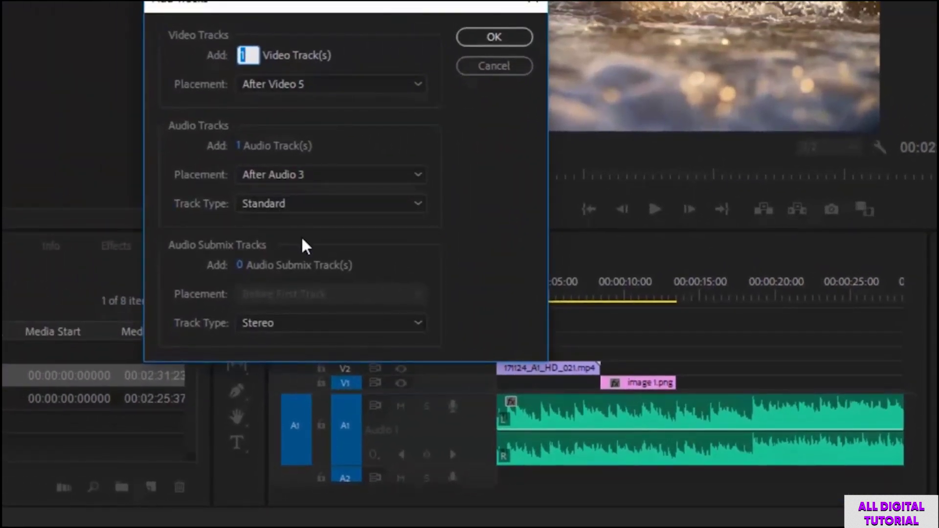
pyautogui.click(329, 171)
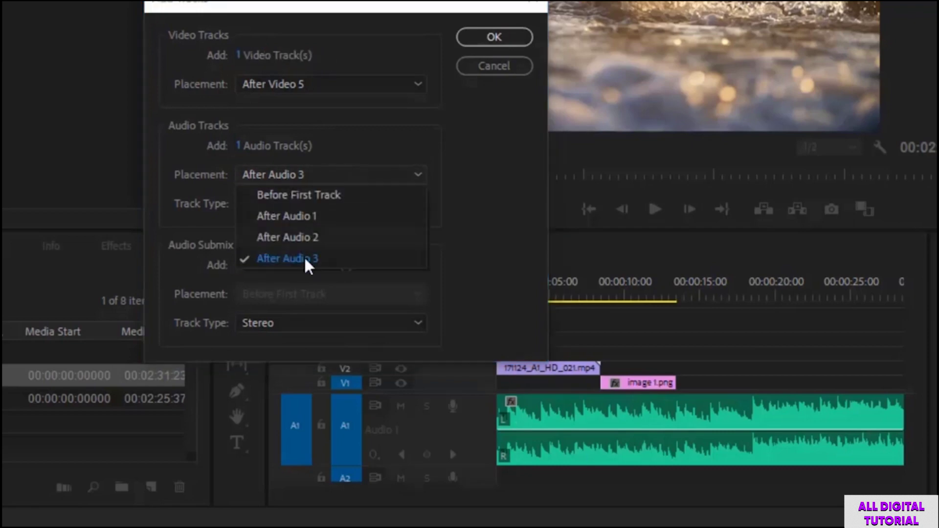
pyautogui.press('Escape')
pyautogui.press('Tab')
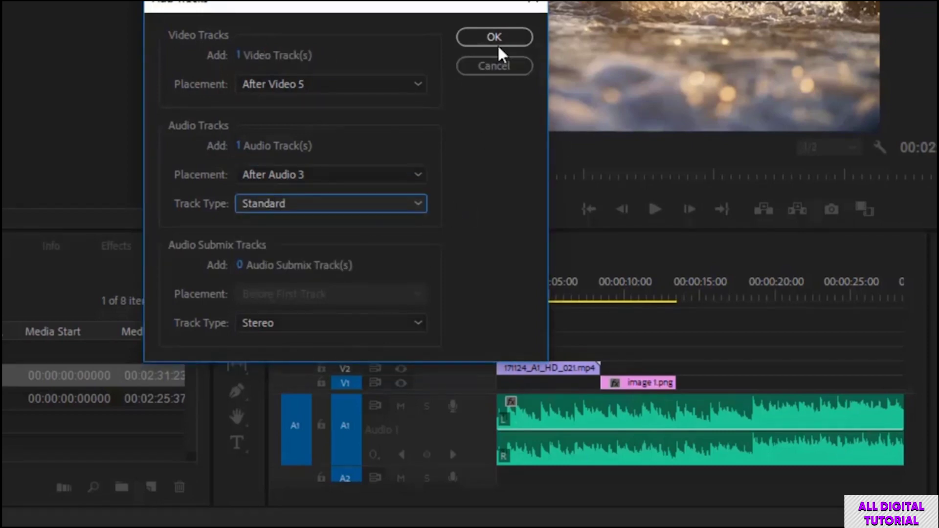
pyautogui.click(243, 56)
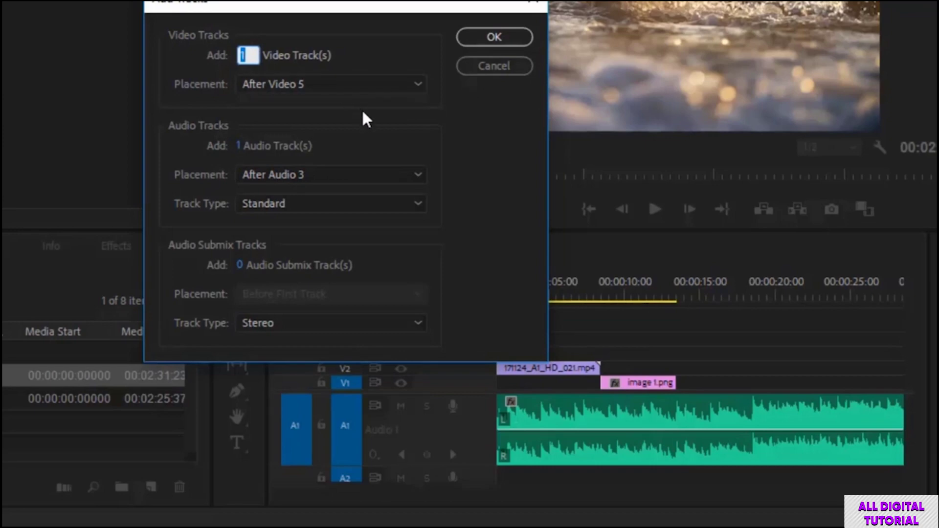
pyautogui.click(518, 36)
pyautogui.moveTo(911, 313); pyautogui.dragTo(904, 286)
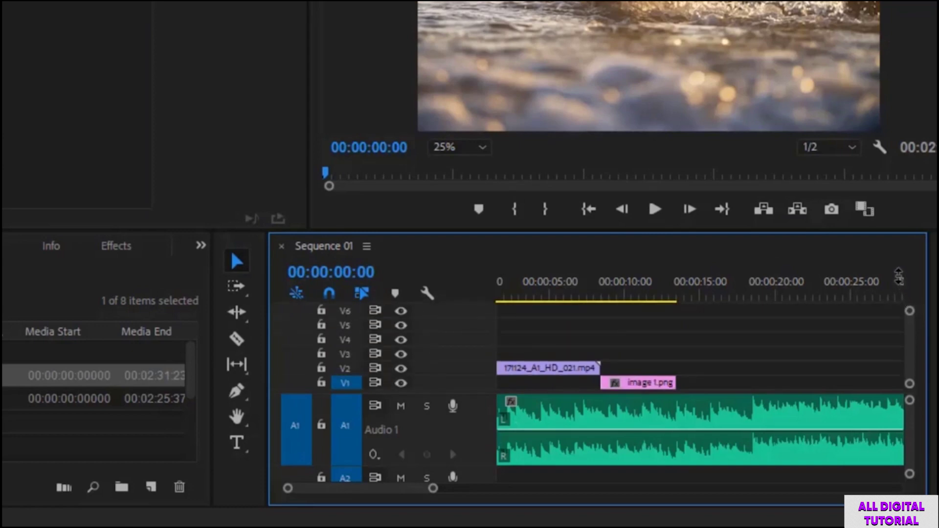